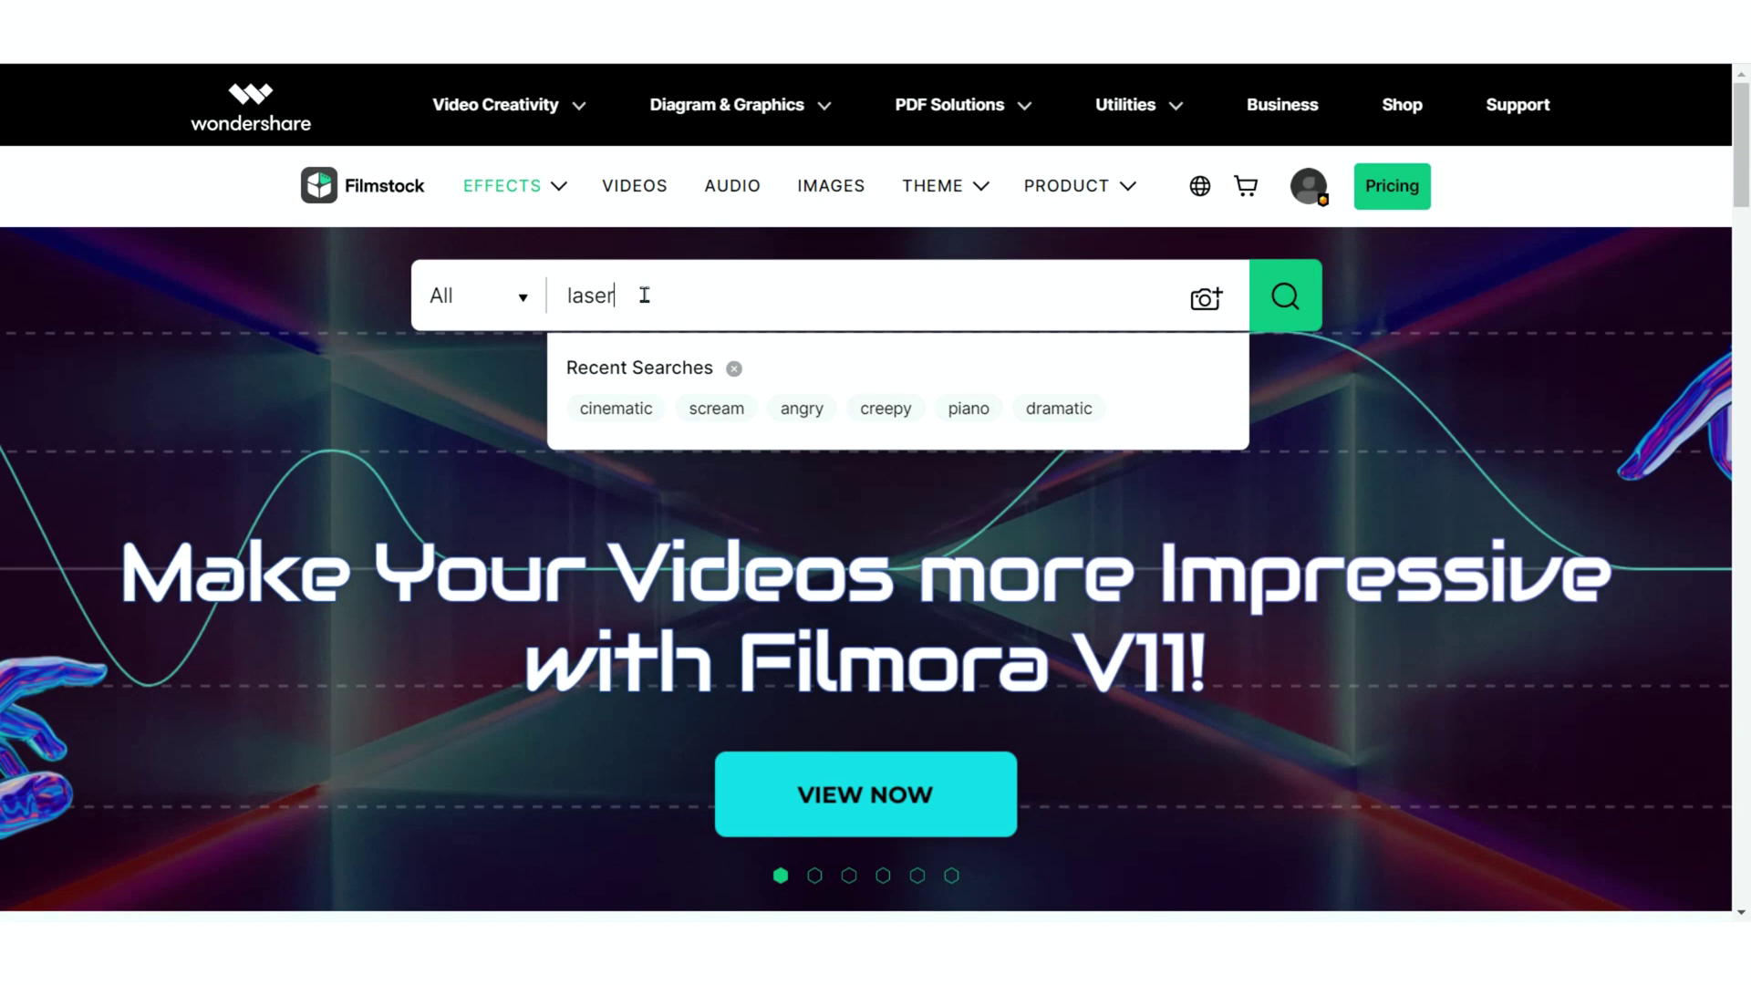
Step: Search Filmstock for lasers and preview the BlockBuster Lasers Pack
key("Return")
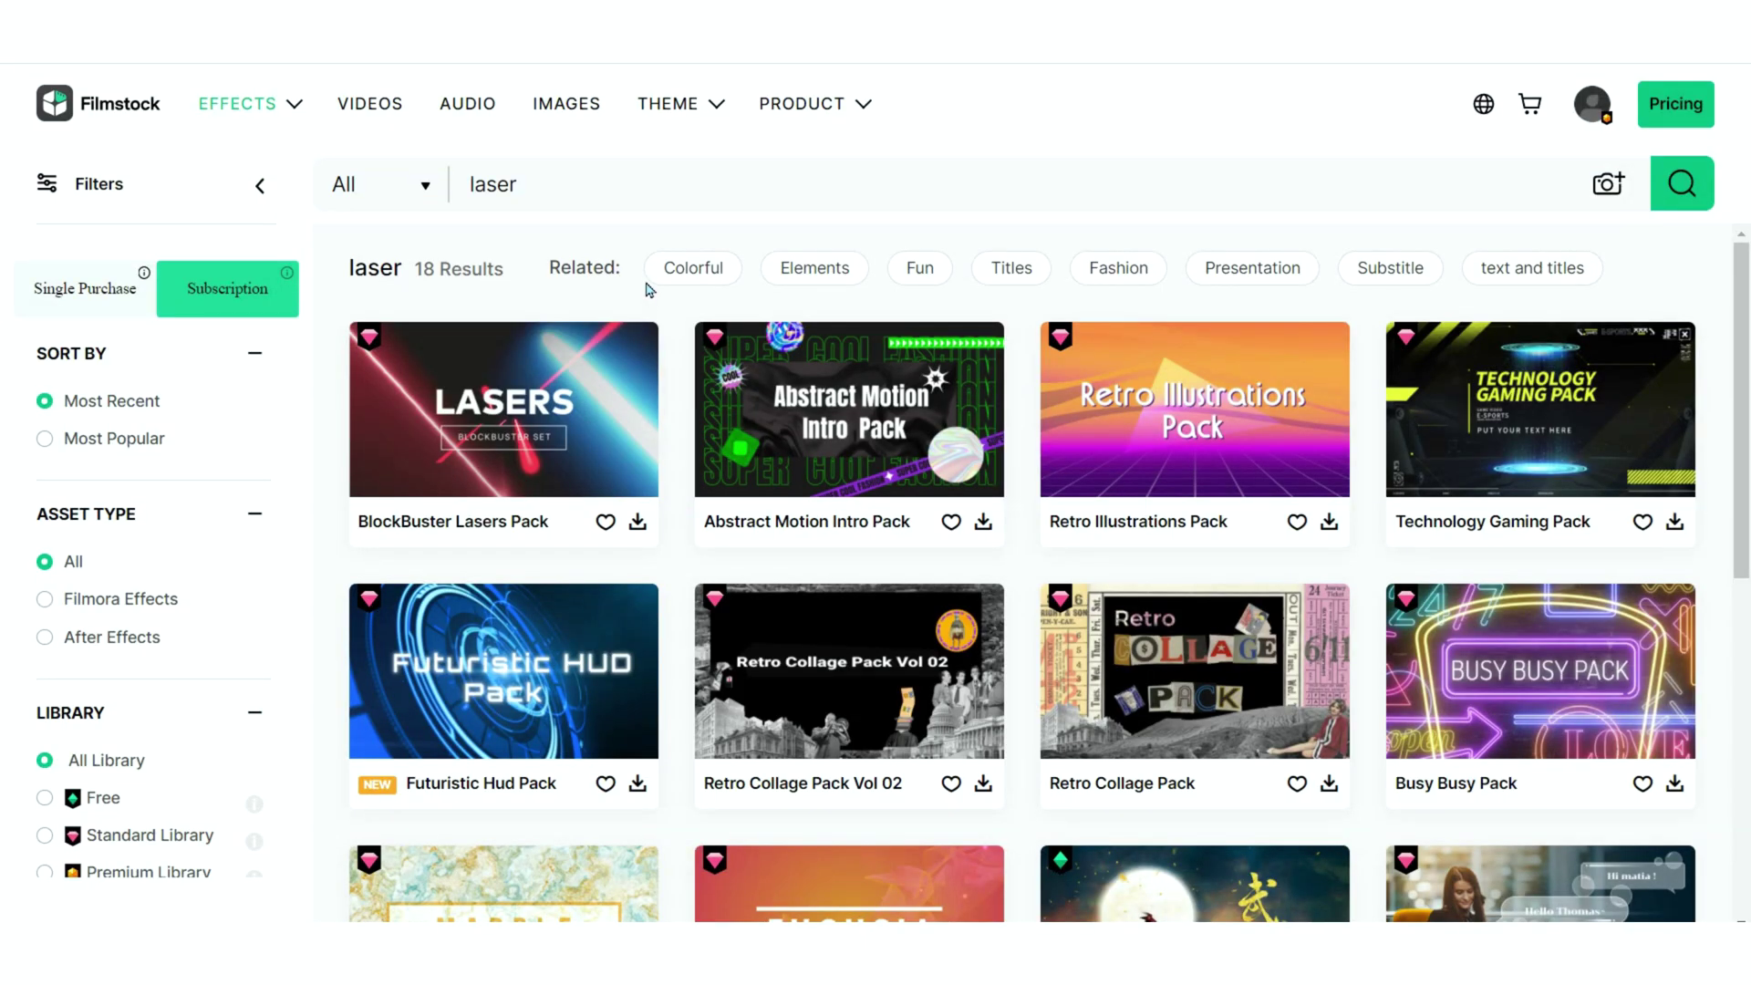
mouse_move(470, 454)
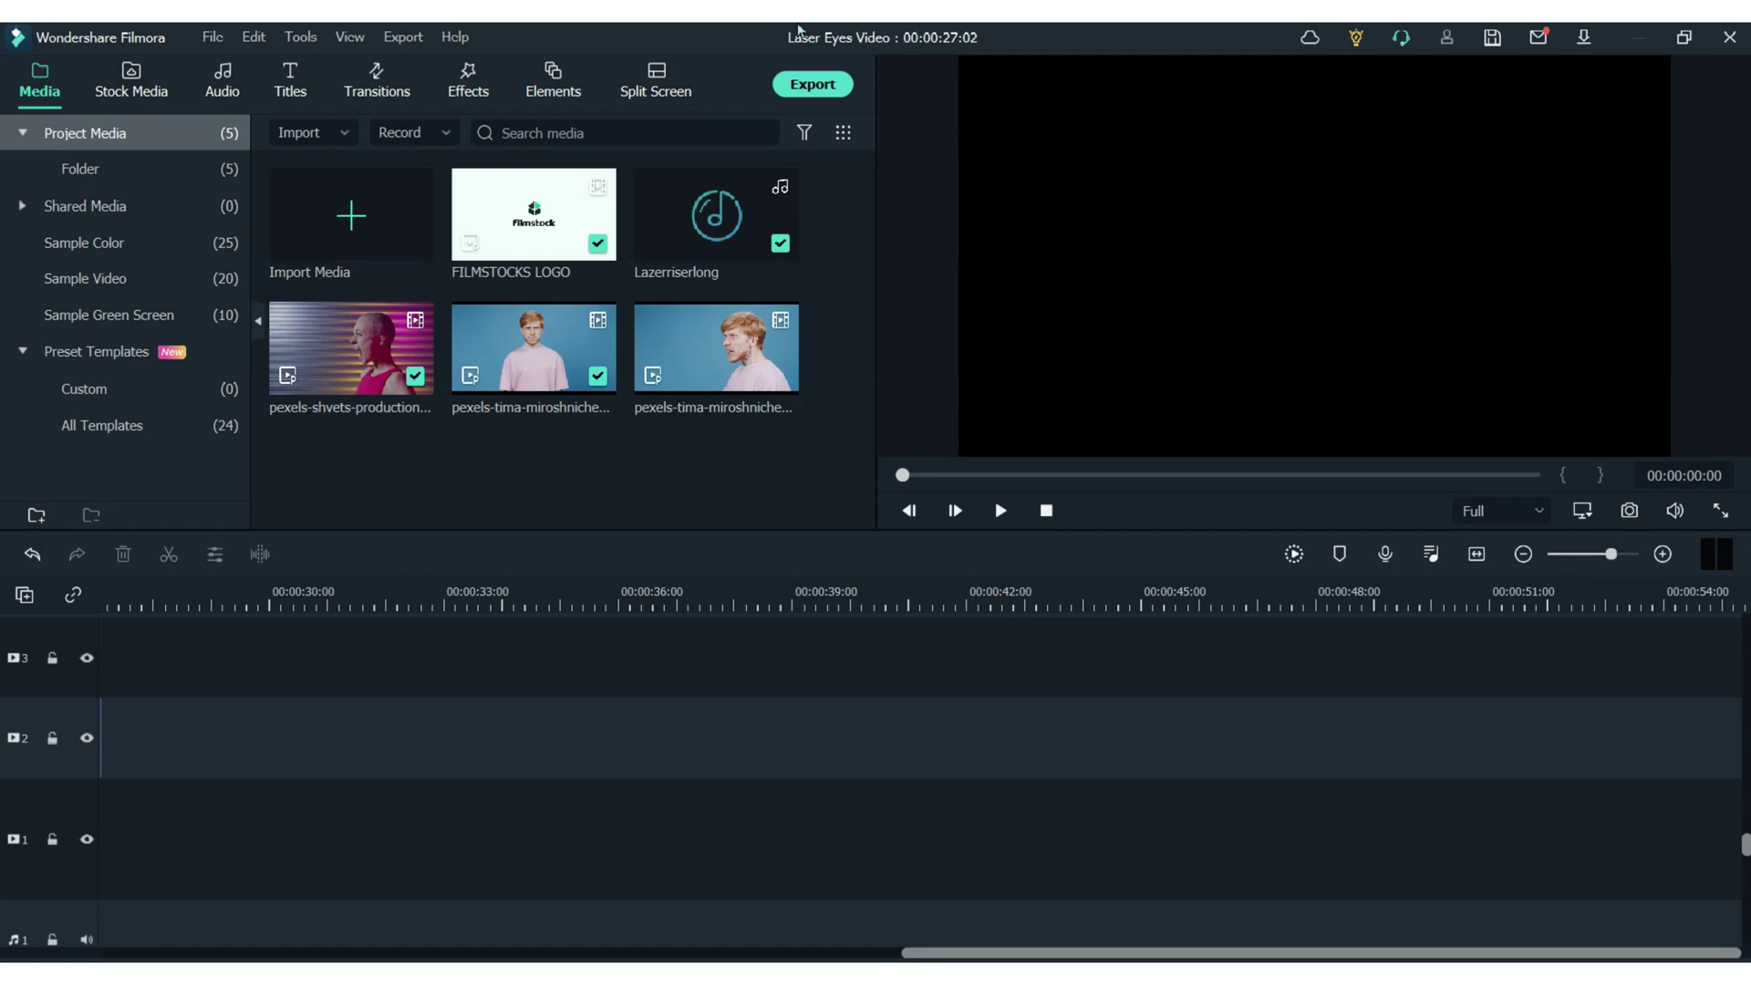
Step: Drag the second pexels-tima clip onto video track 1 at 00:00:36
left_click_drag(530, 334, 660, 852)
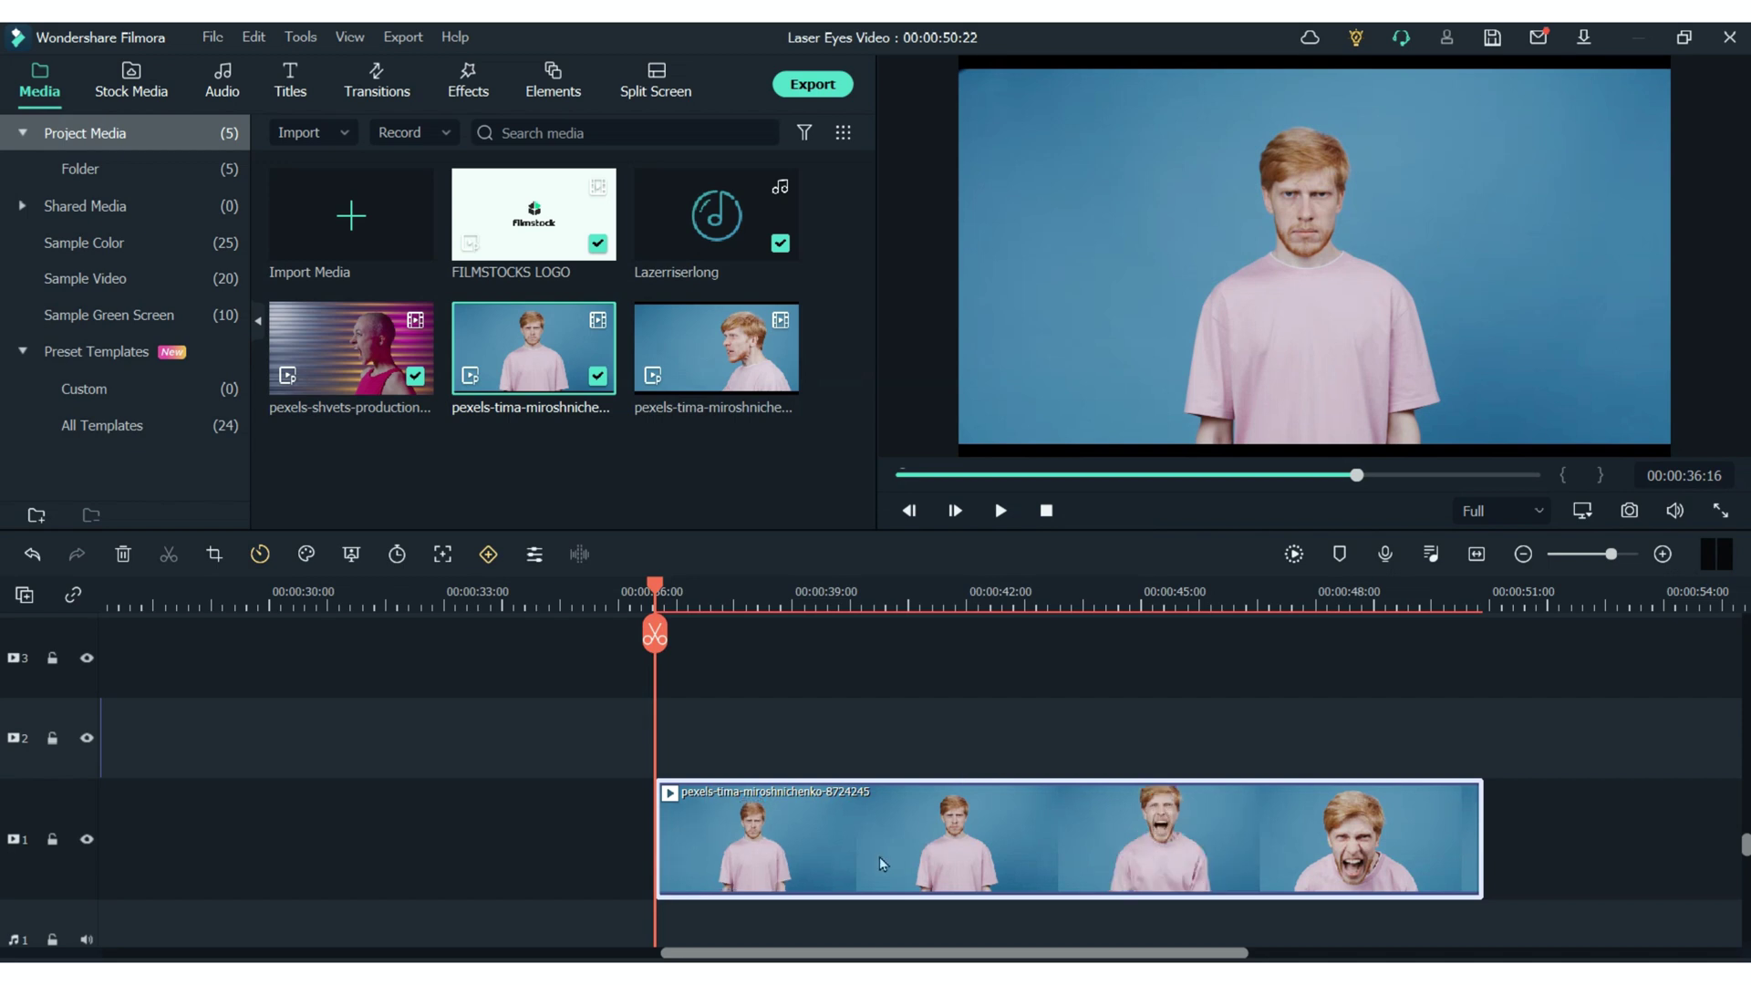
Step: Shorten the man clip, enable Motion Tracking, and track a tight box around his left eye
key("ctrl+z")
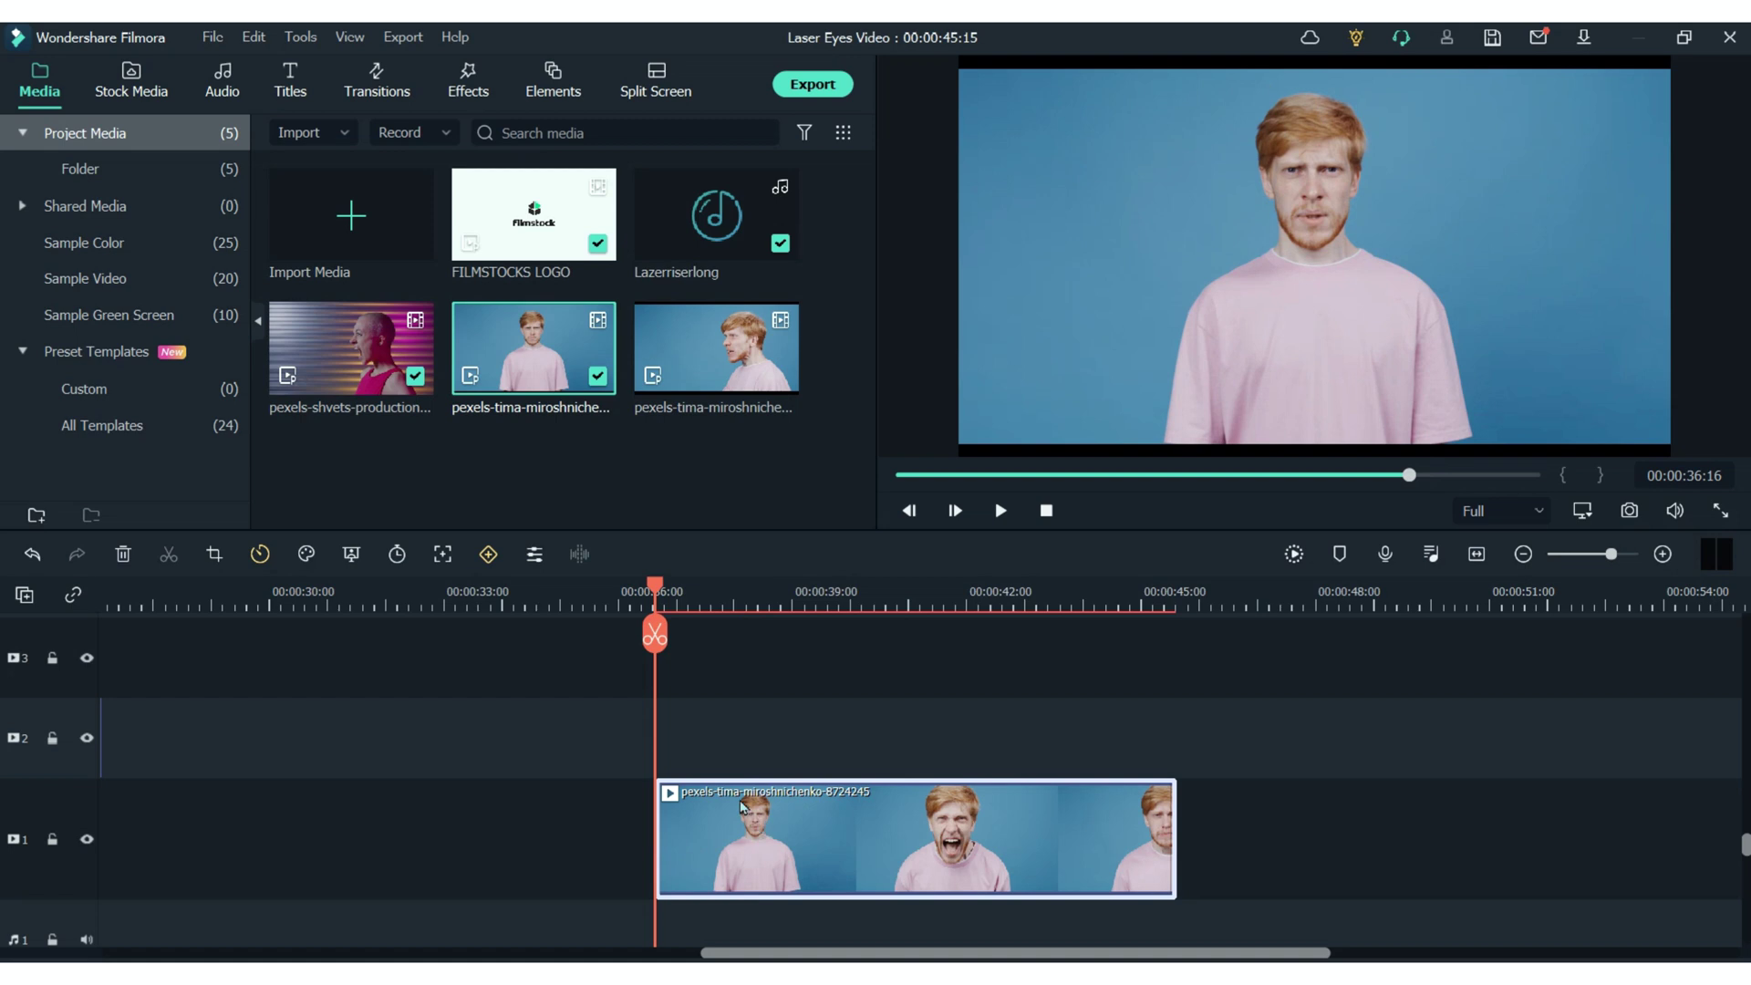
key("Return")
left_click(43, 240)
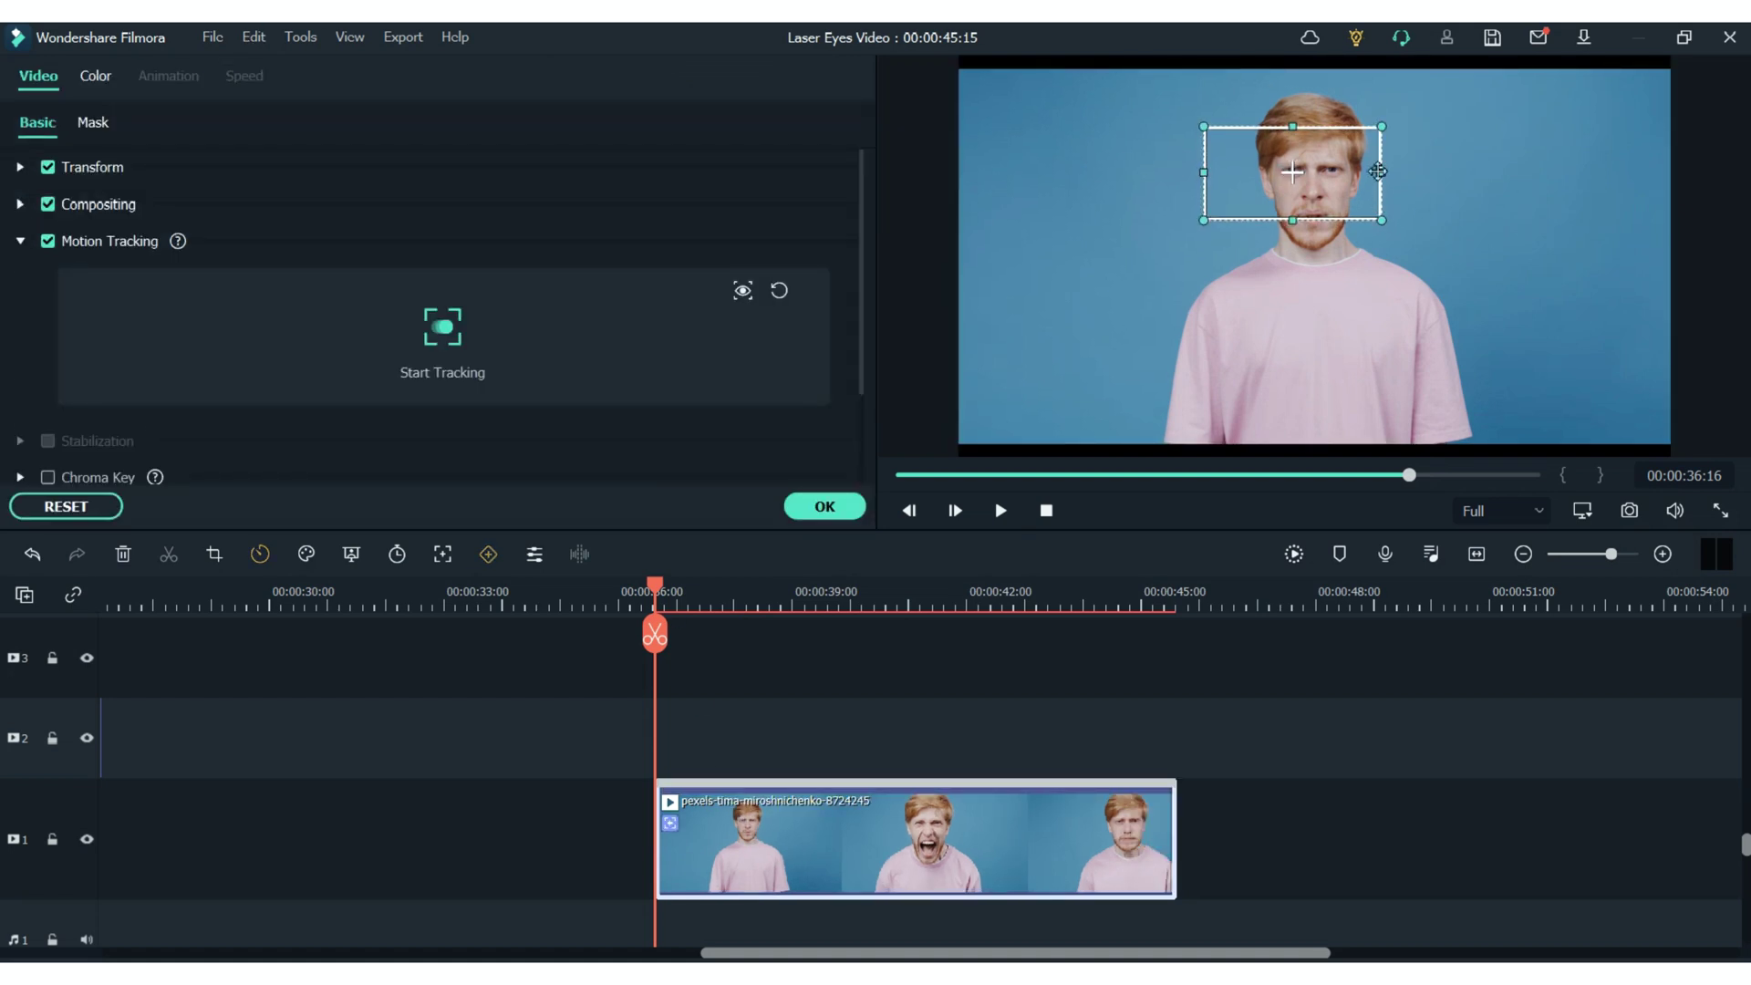
left_click_drag(1385, 171, 1316, 171)
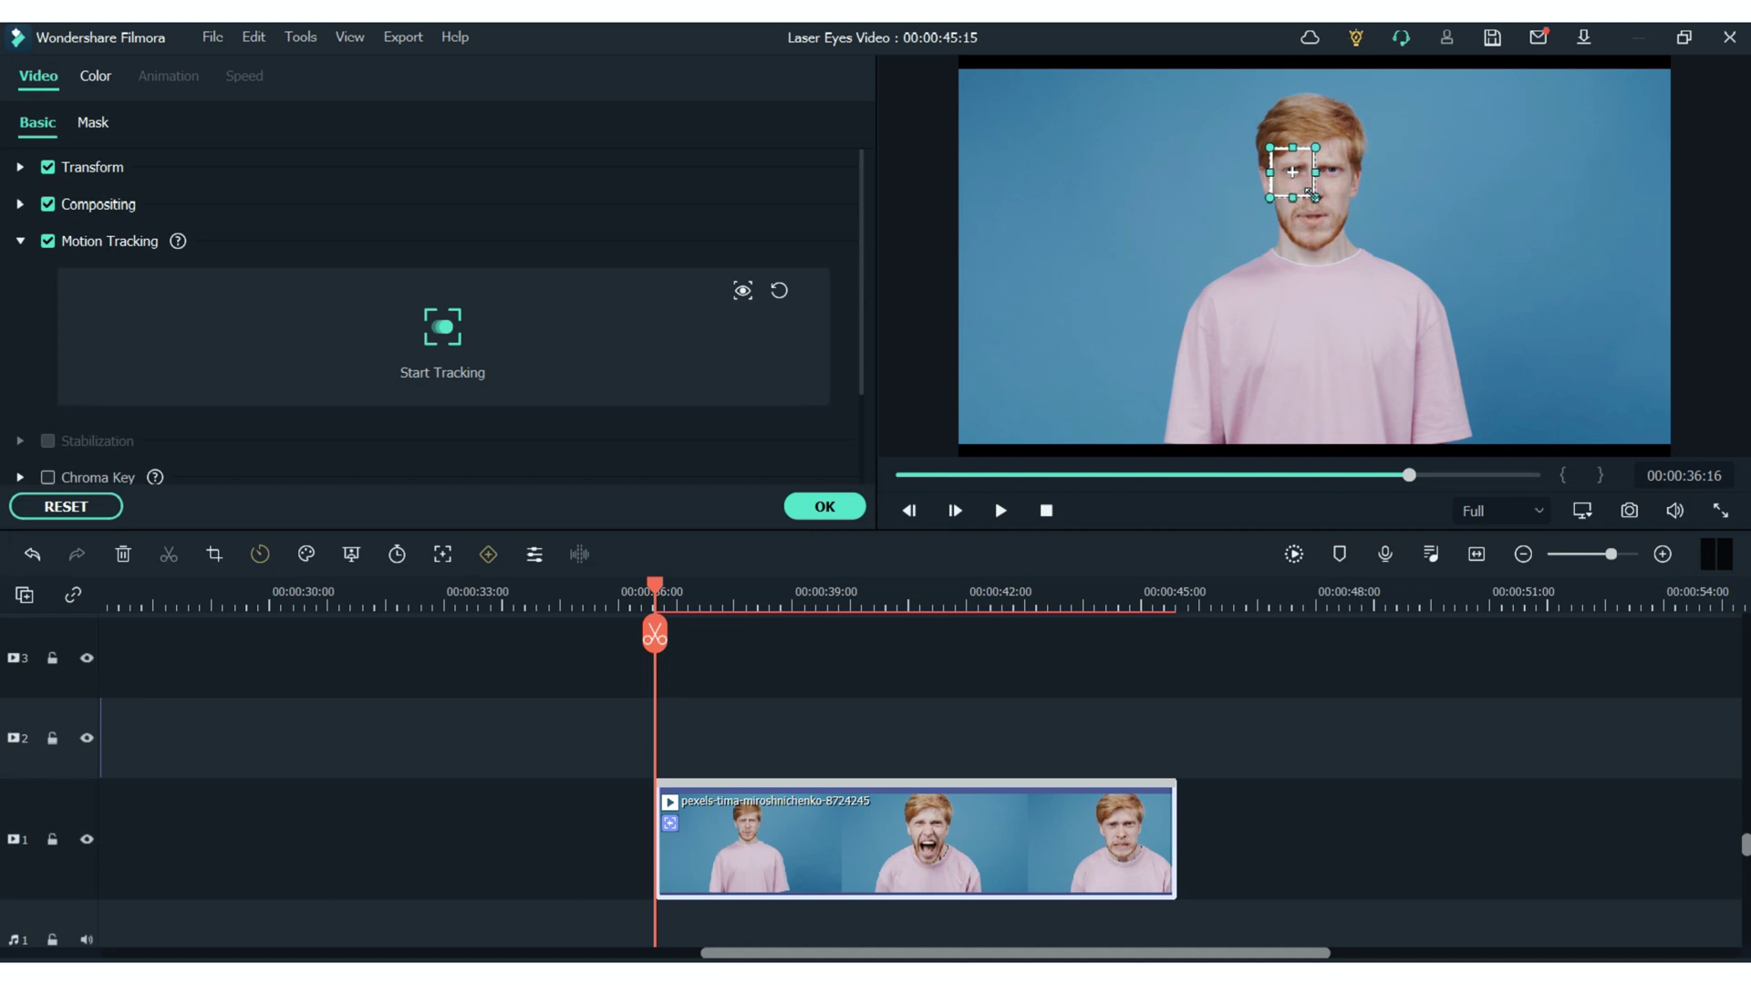
left_click_drag(1309, 193, 1297, 168)
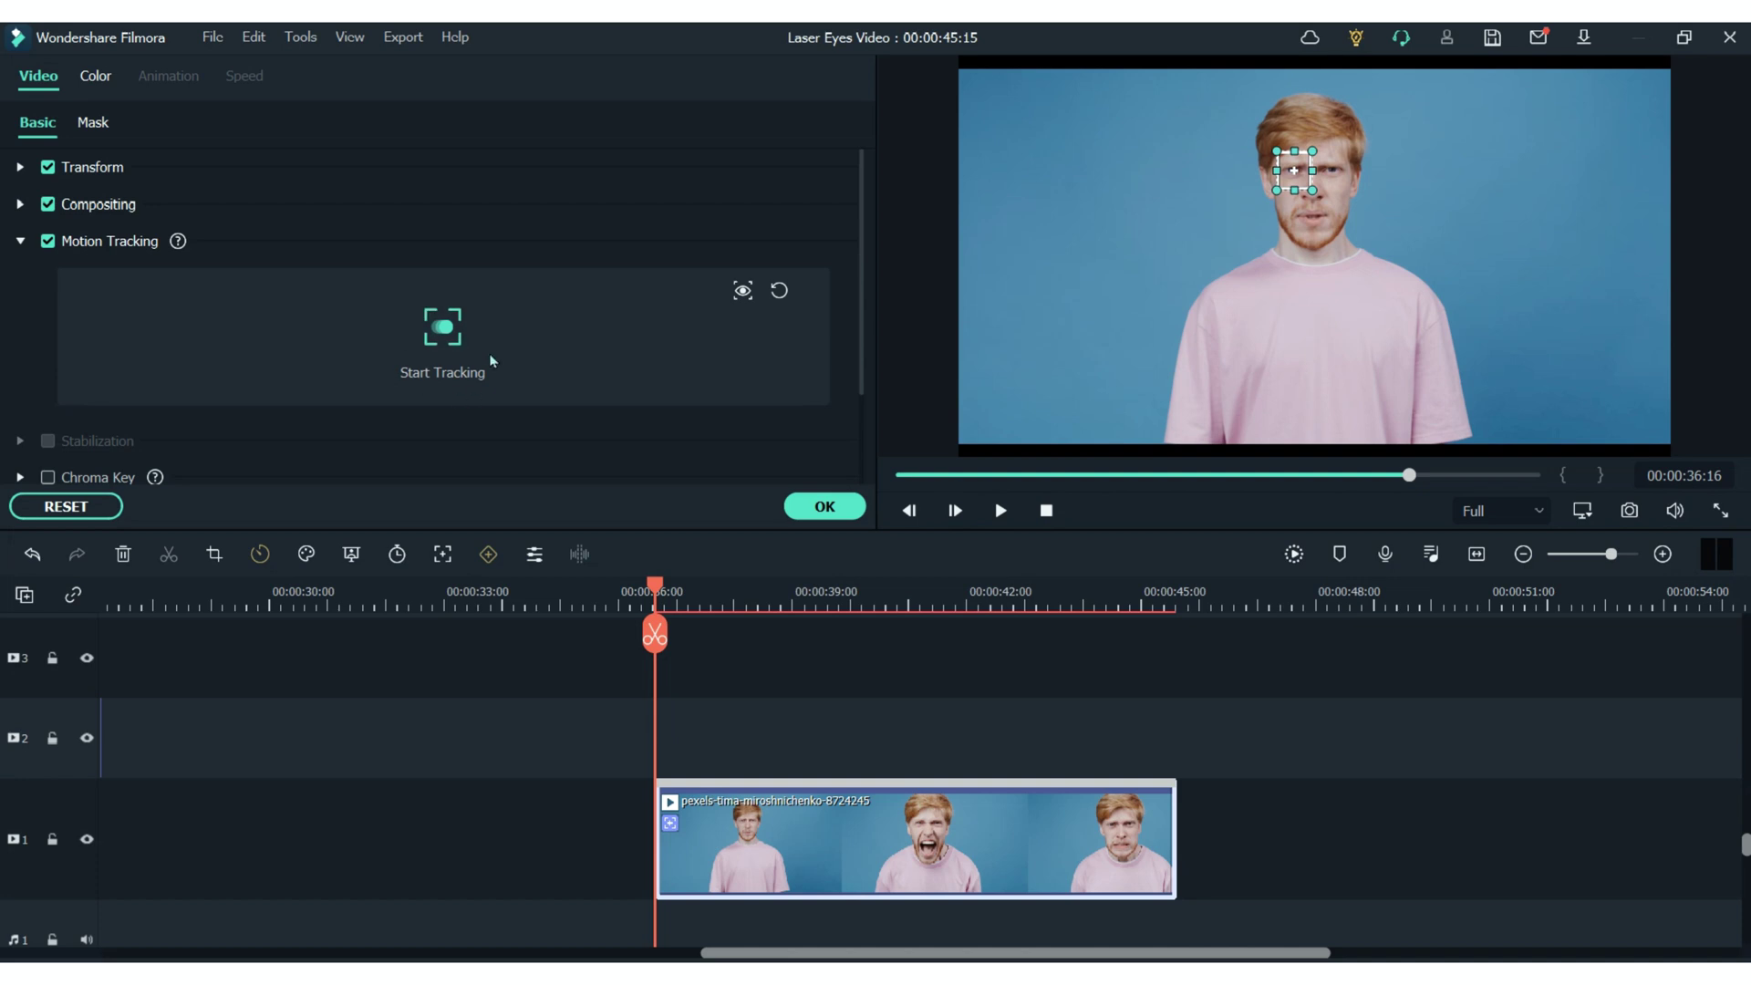
left_click(441, 344)
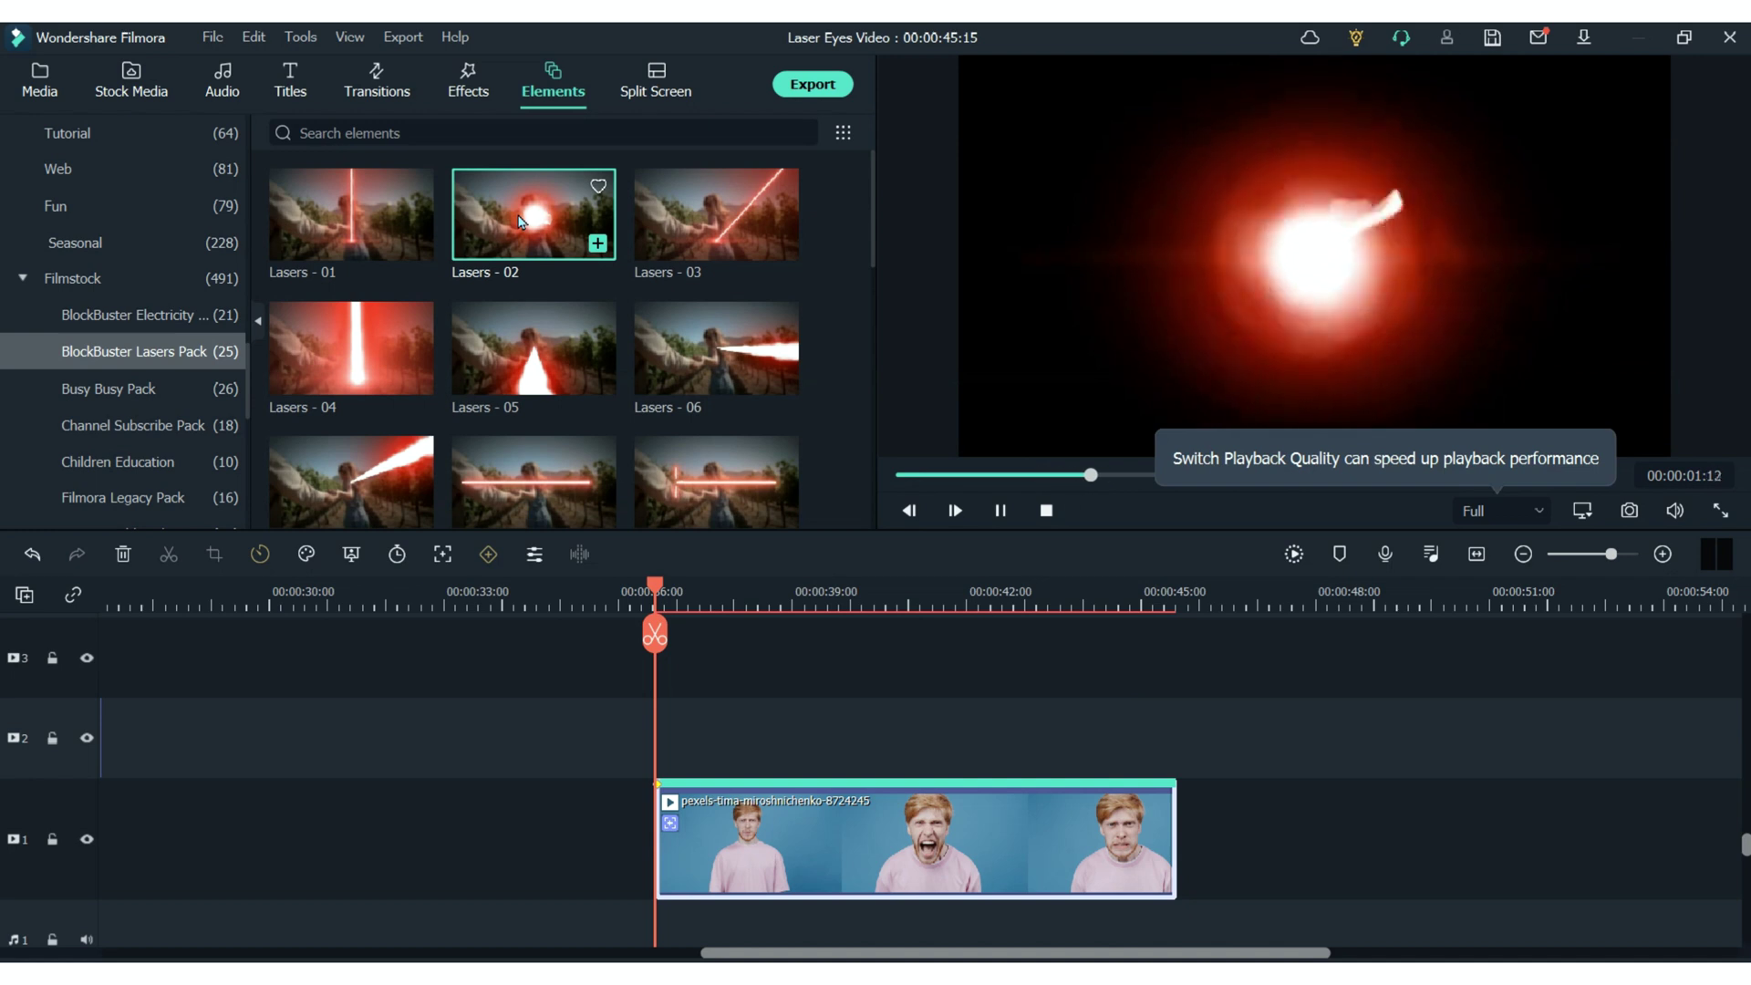
Step: Add Lasers - 02 on track 2 at 10% scale, positioned over the man's eye
left_click_drag(520, 222, 669, 744)
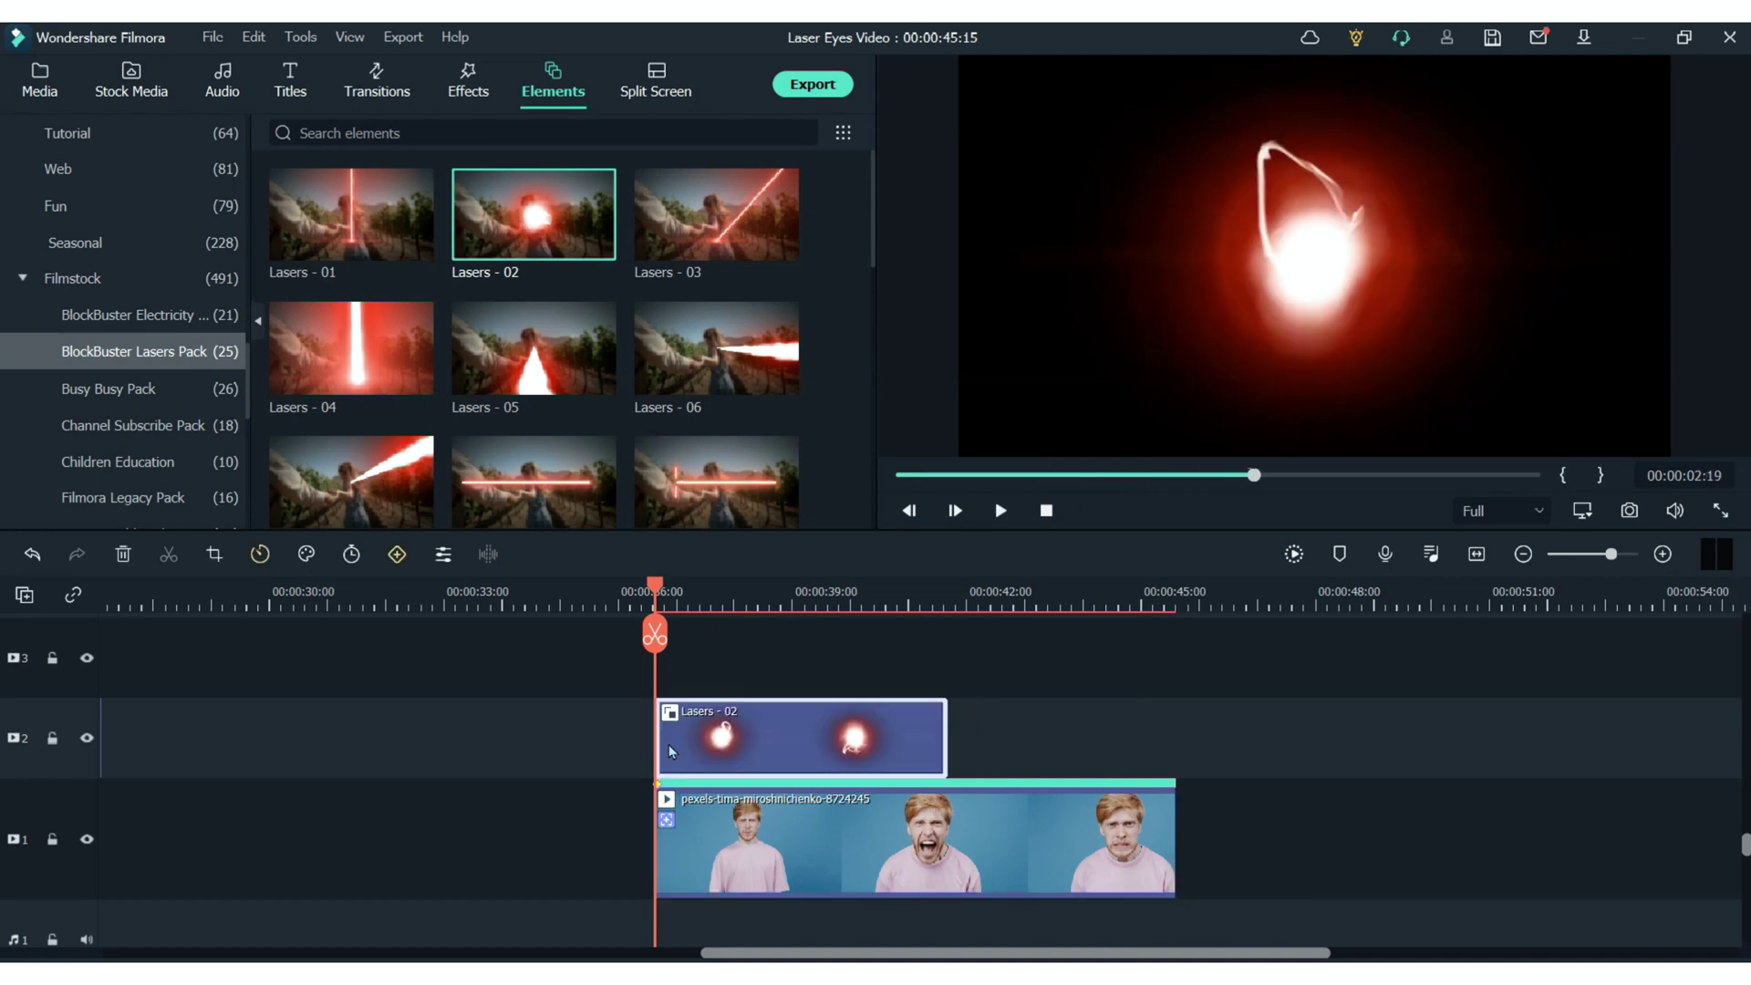
double_click(786, 711)
left_click(597, 311)
type("1")
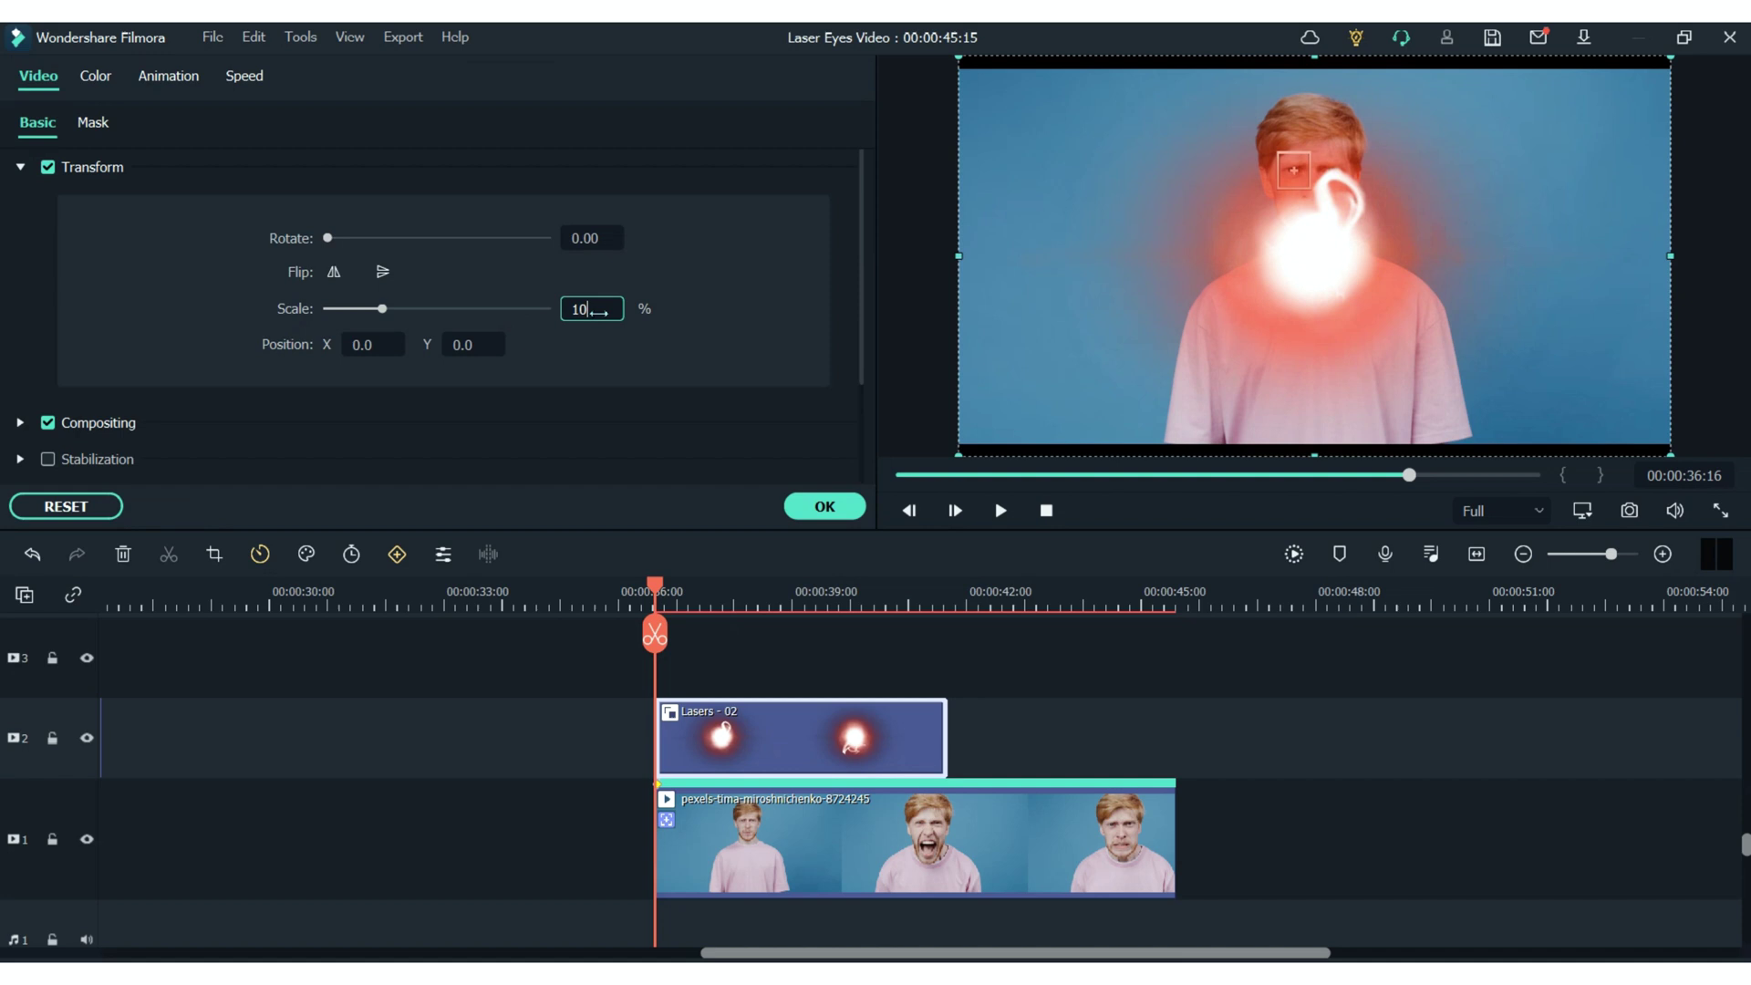
type("0")
key("Return")
left_click_drag(1309, 264, 1288, 178)
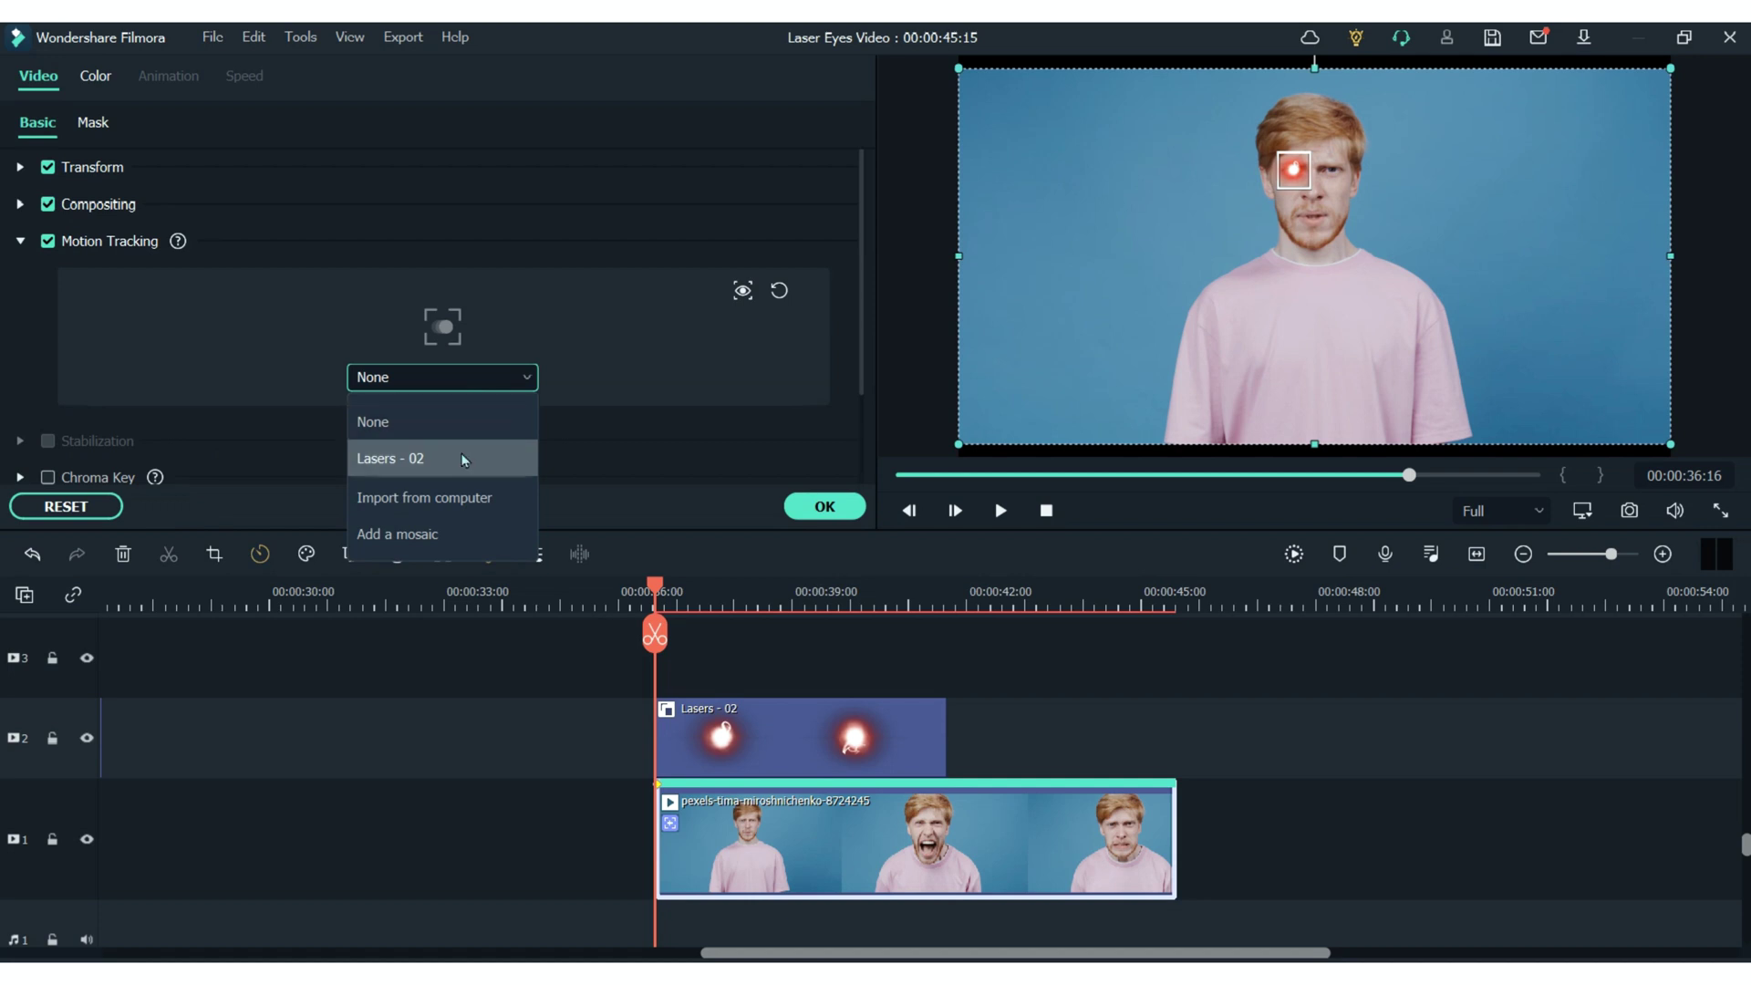
Step: Link Lasers - 02 to the eye's motion track and play back the result
left_click(461, 453)
left_click(812, 506)
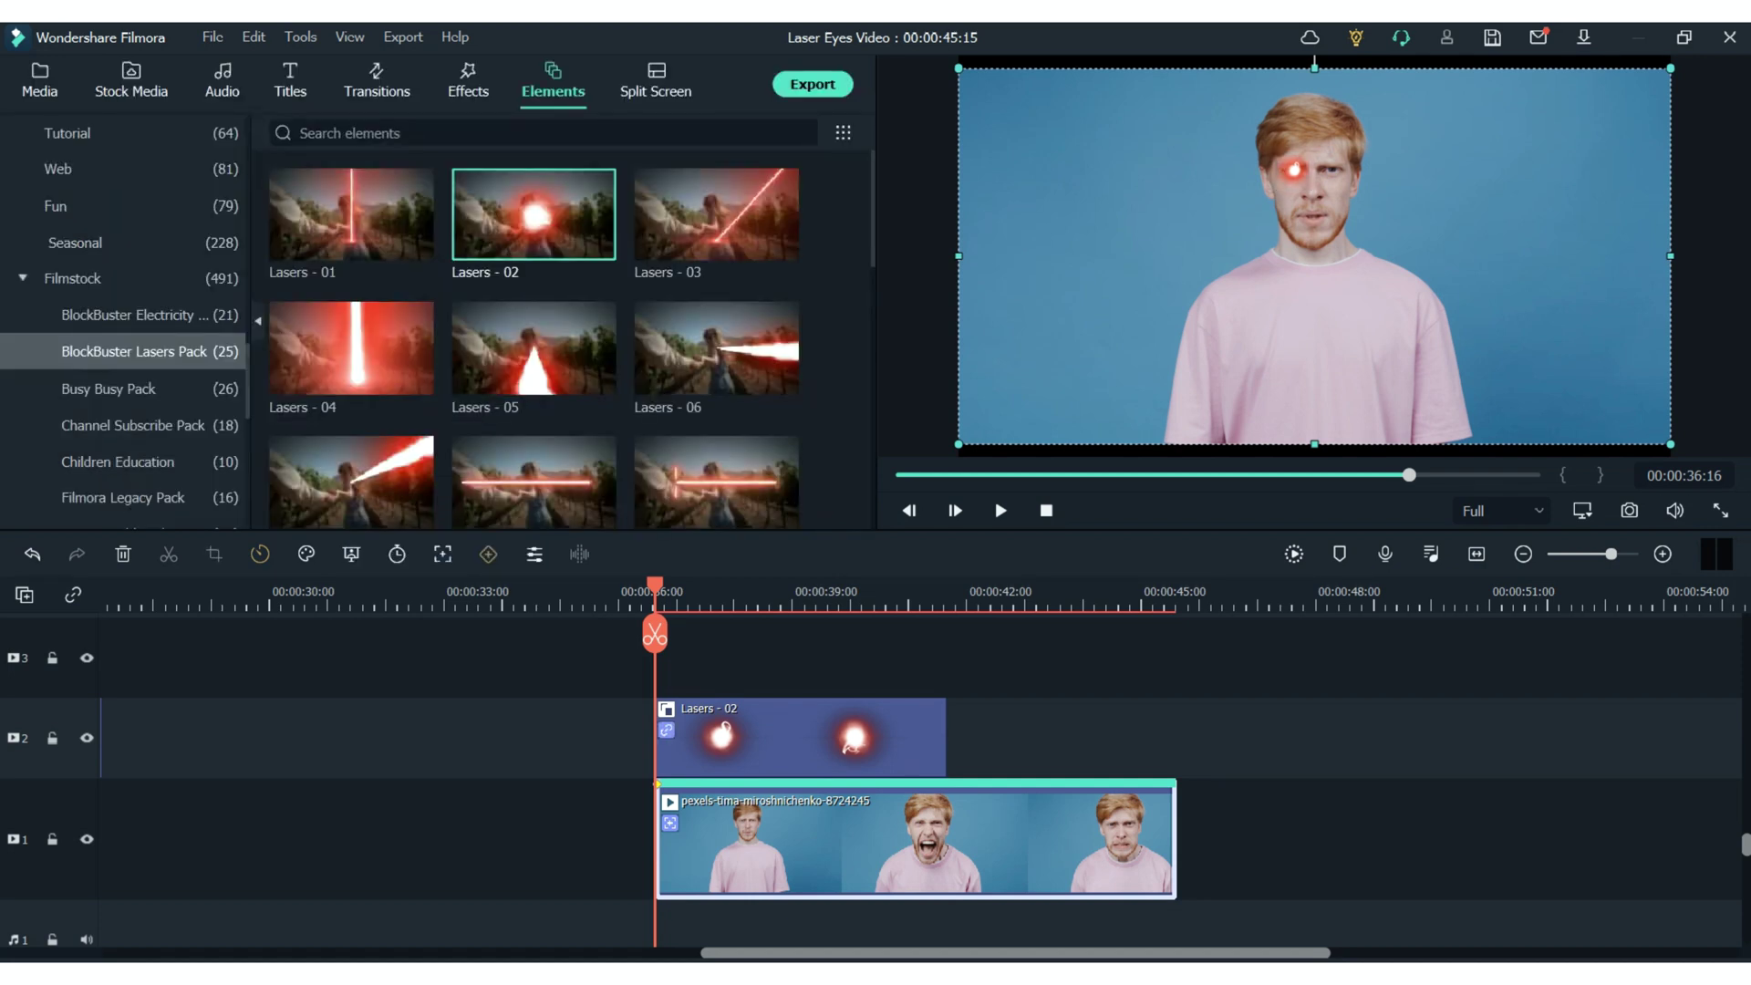
key("space")
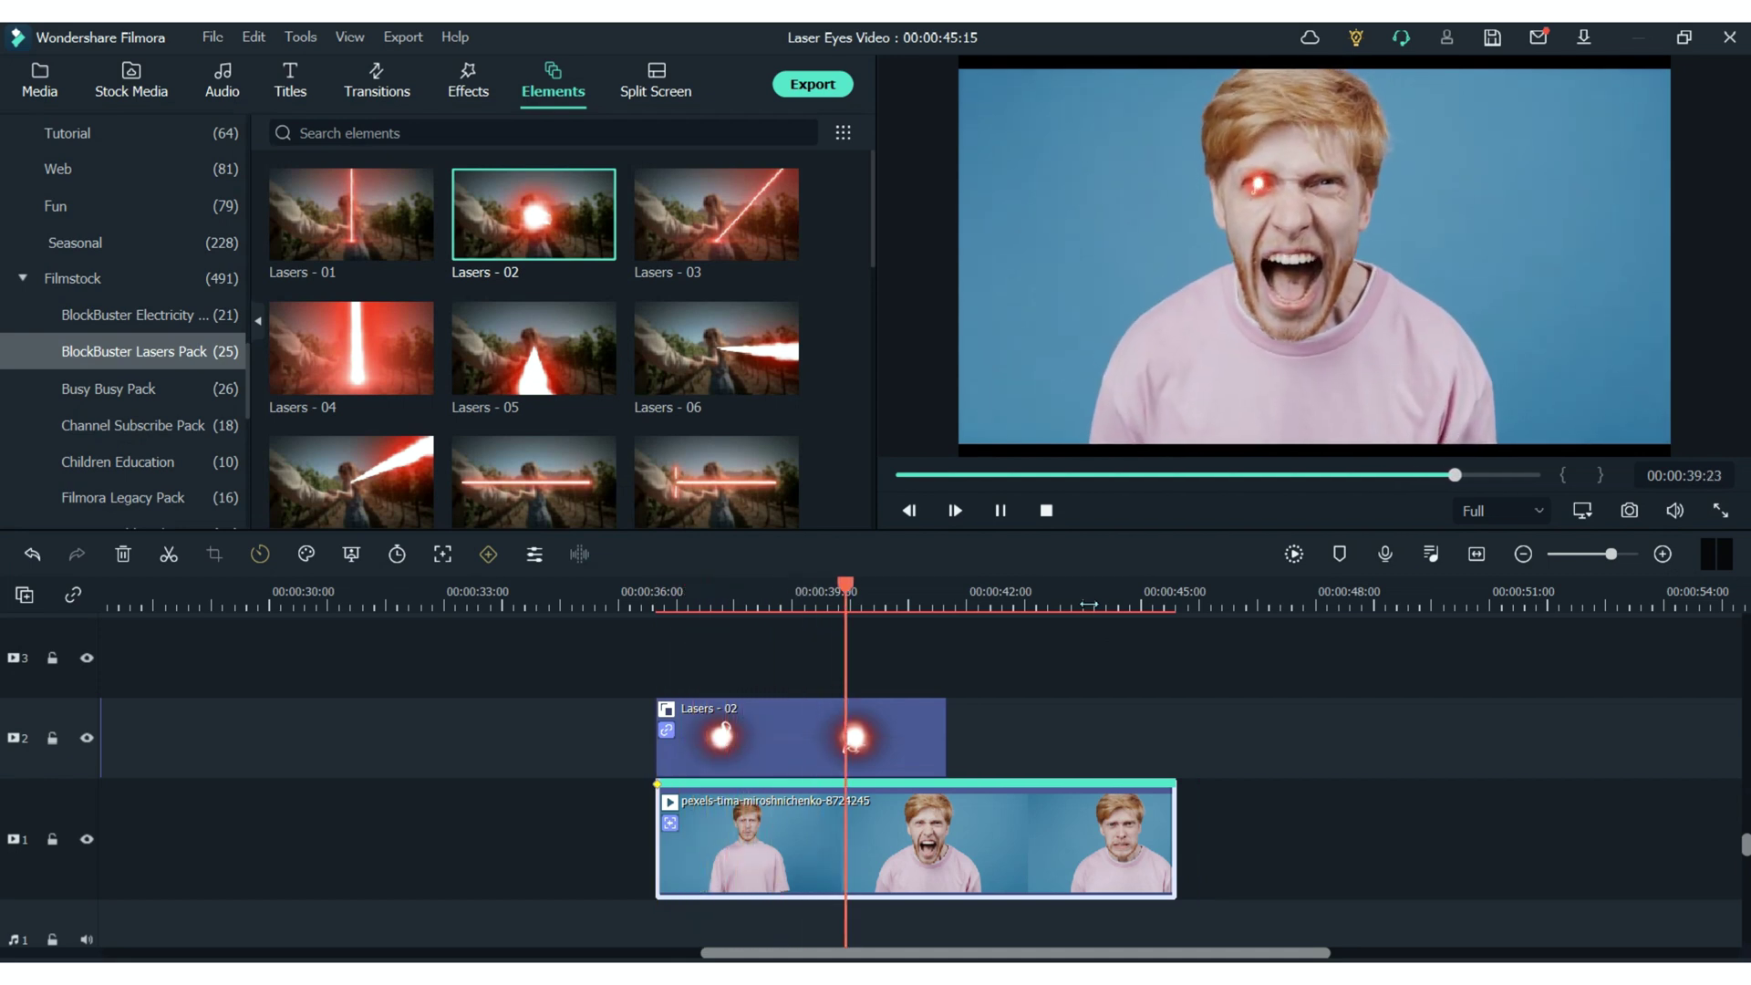
Step: Copy the man clip and place the duplicate on track 3 at 36 seconds
right_click(763, 824)
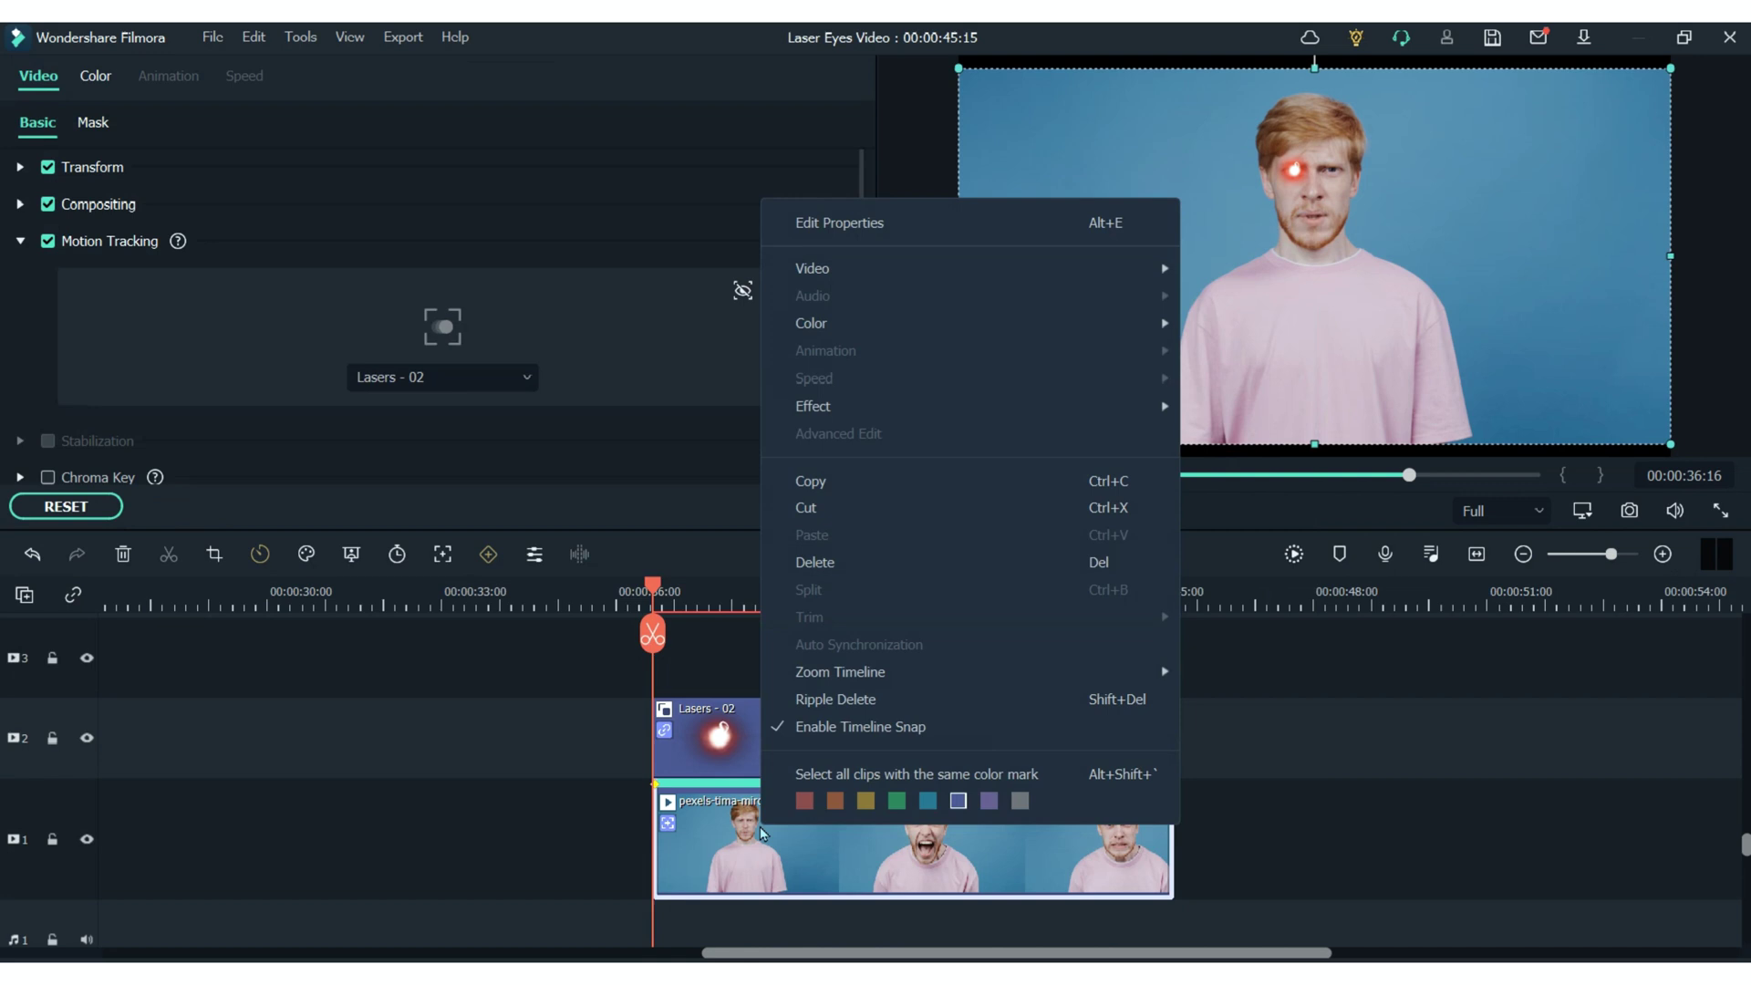
left_click(763, 830)
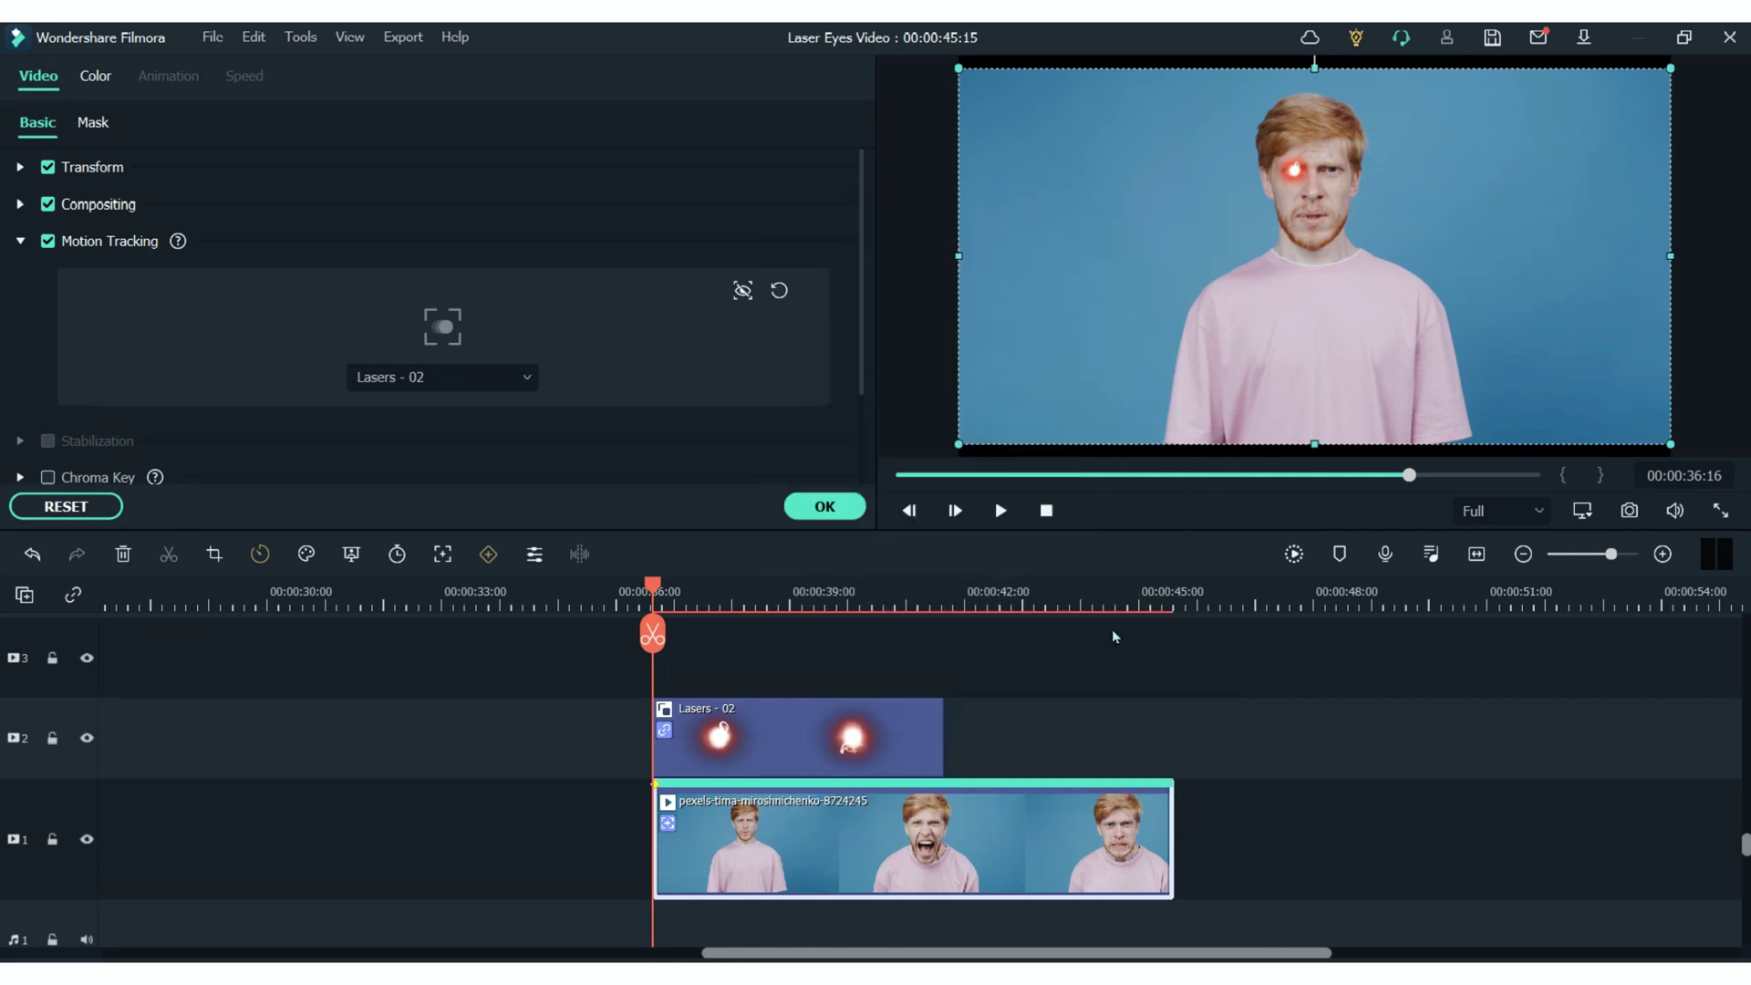
left_click(1053, 740)
left_click(945, 845)
right_click(944, 837)
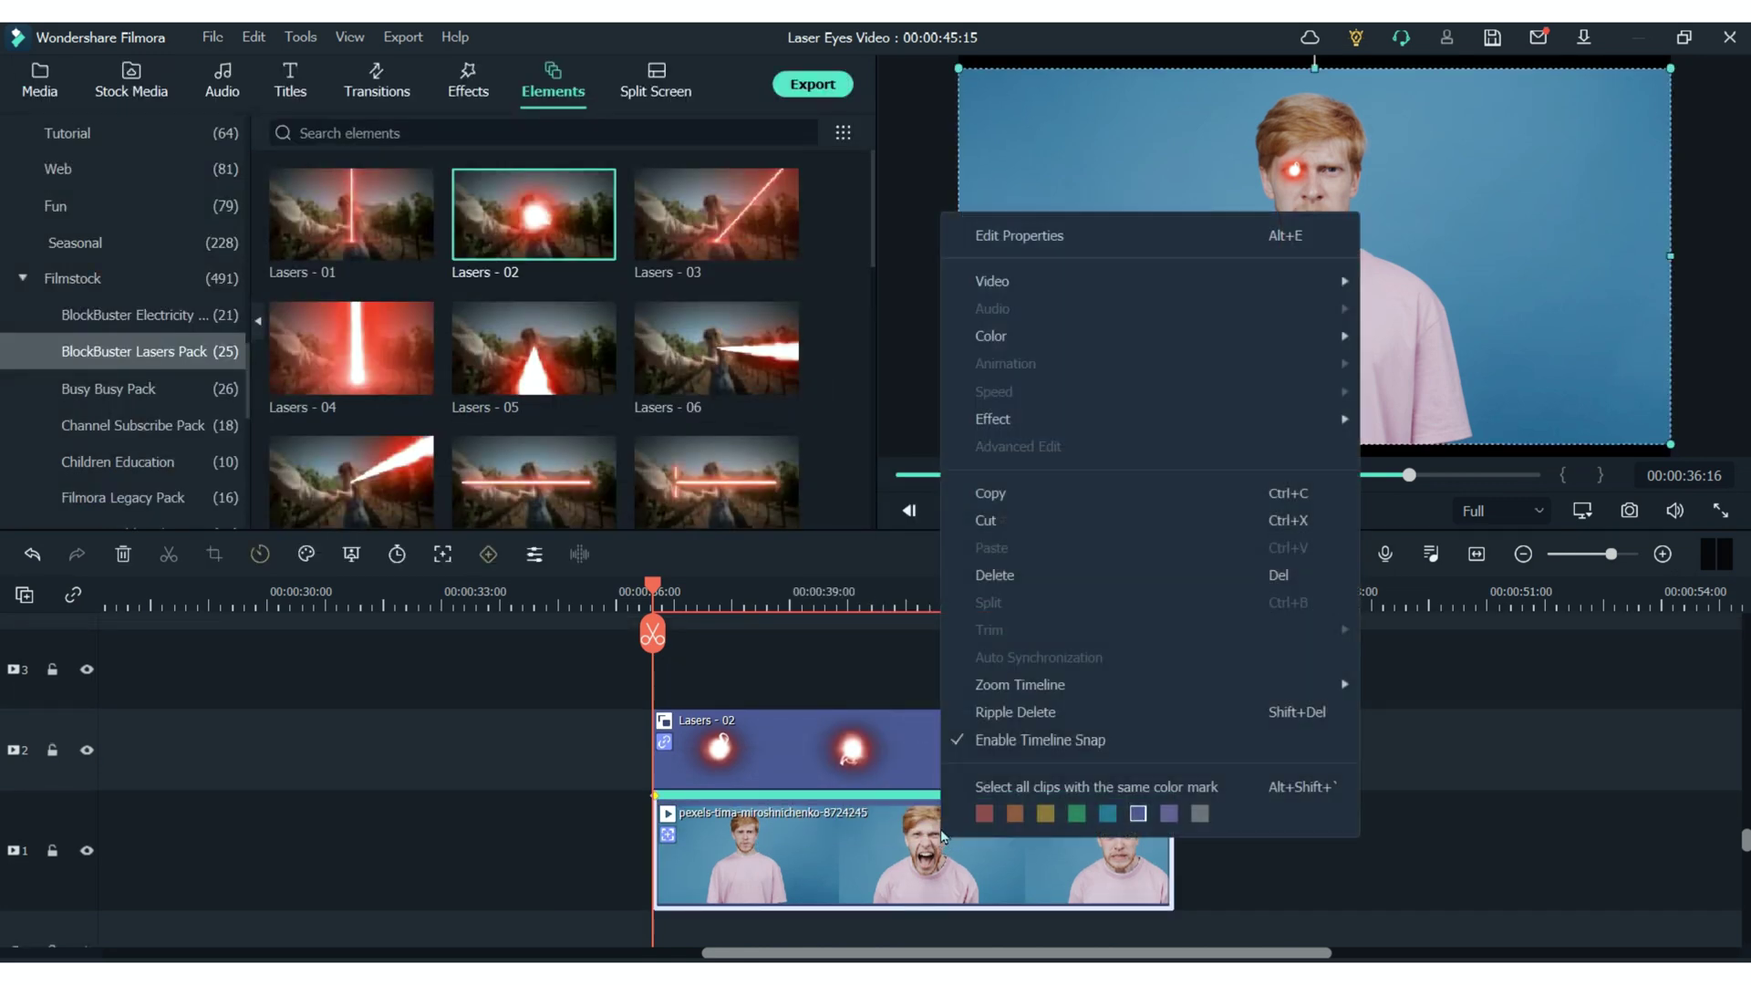
left_click(1013, 507)
key("ctrl+v")
left_click_drag(1425, 650, 867, 898)
Step: Enable Motion Tracking on the duplicate, move the box onto his other eye, and track it
scroll(708, 708, "down", 2)
left_click(442, 554)
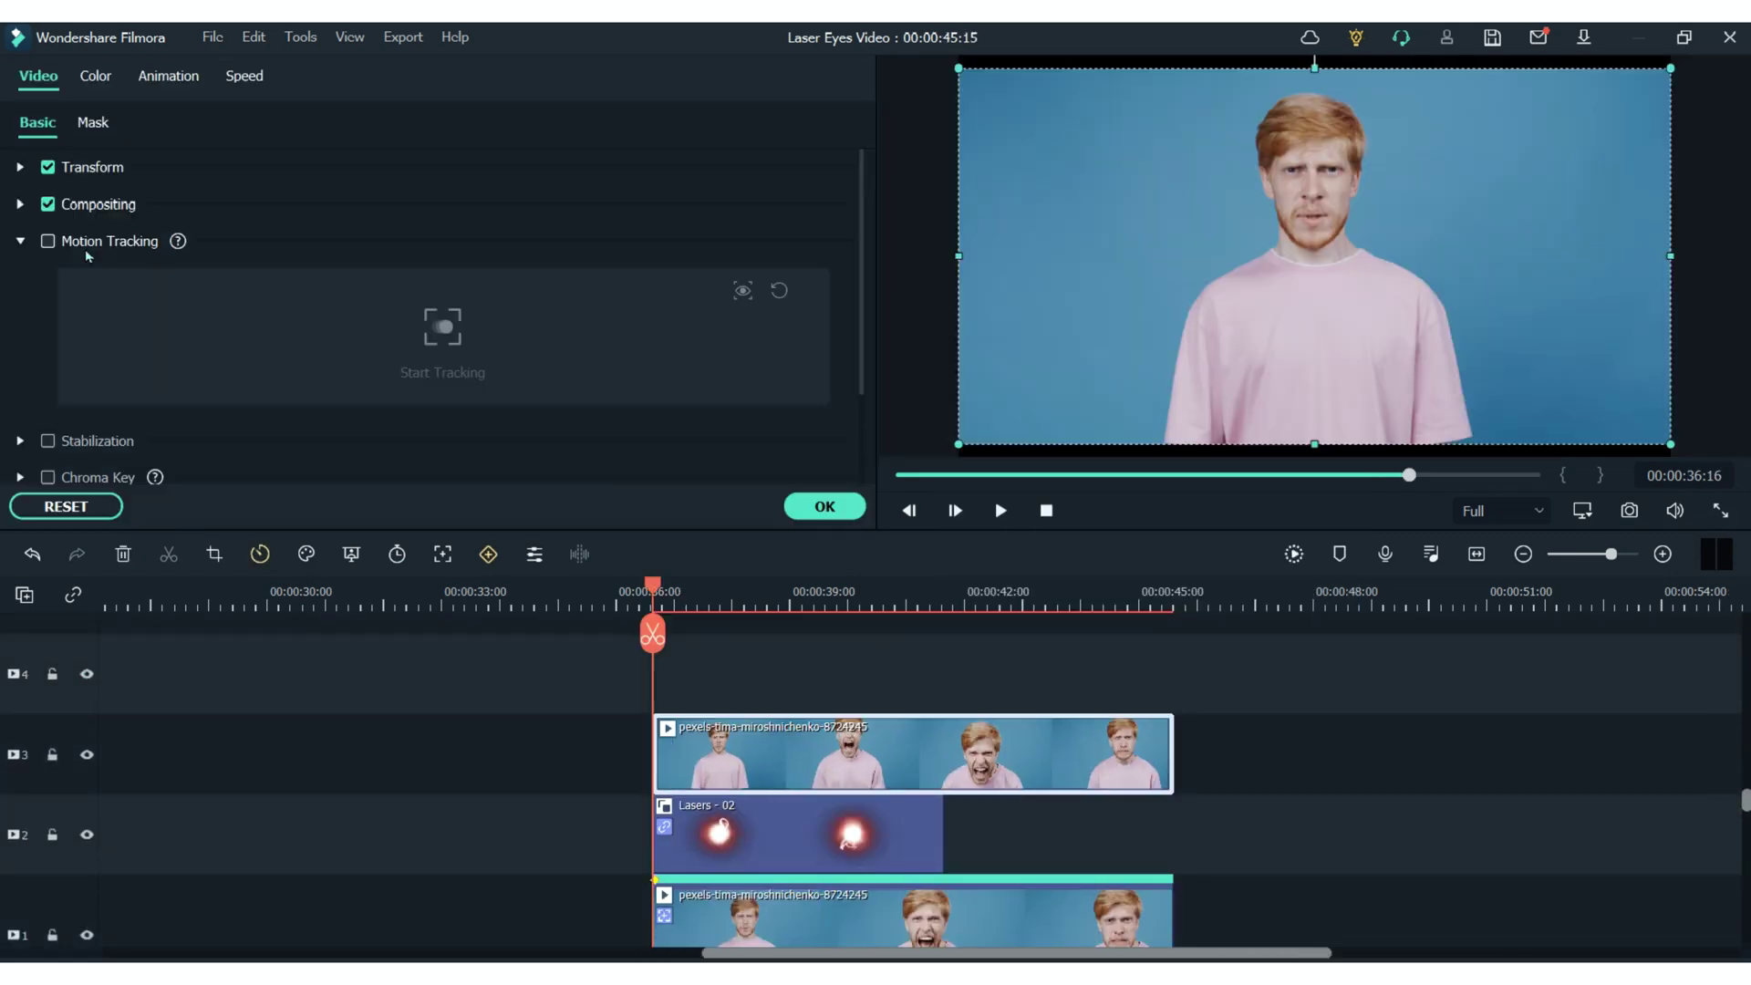
left_click(48, 242)
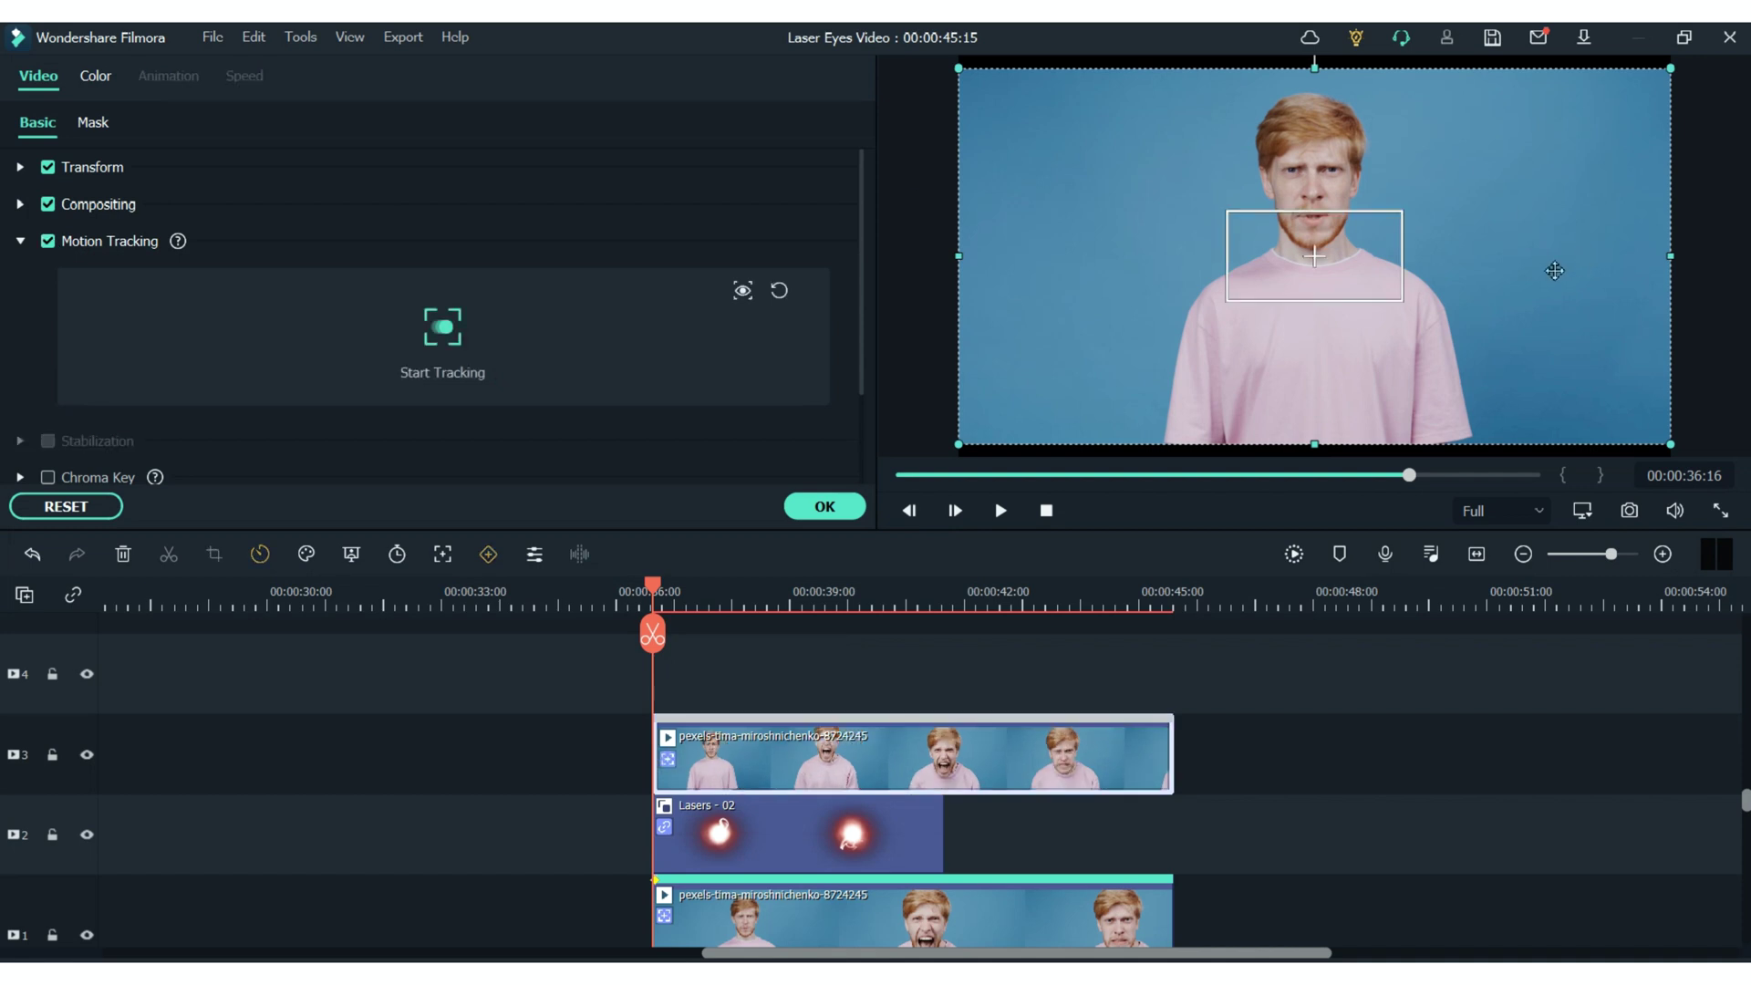
left_click_drag(1314, 253, 1334, 173)
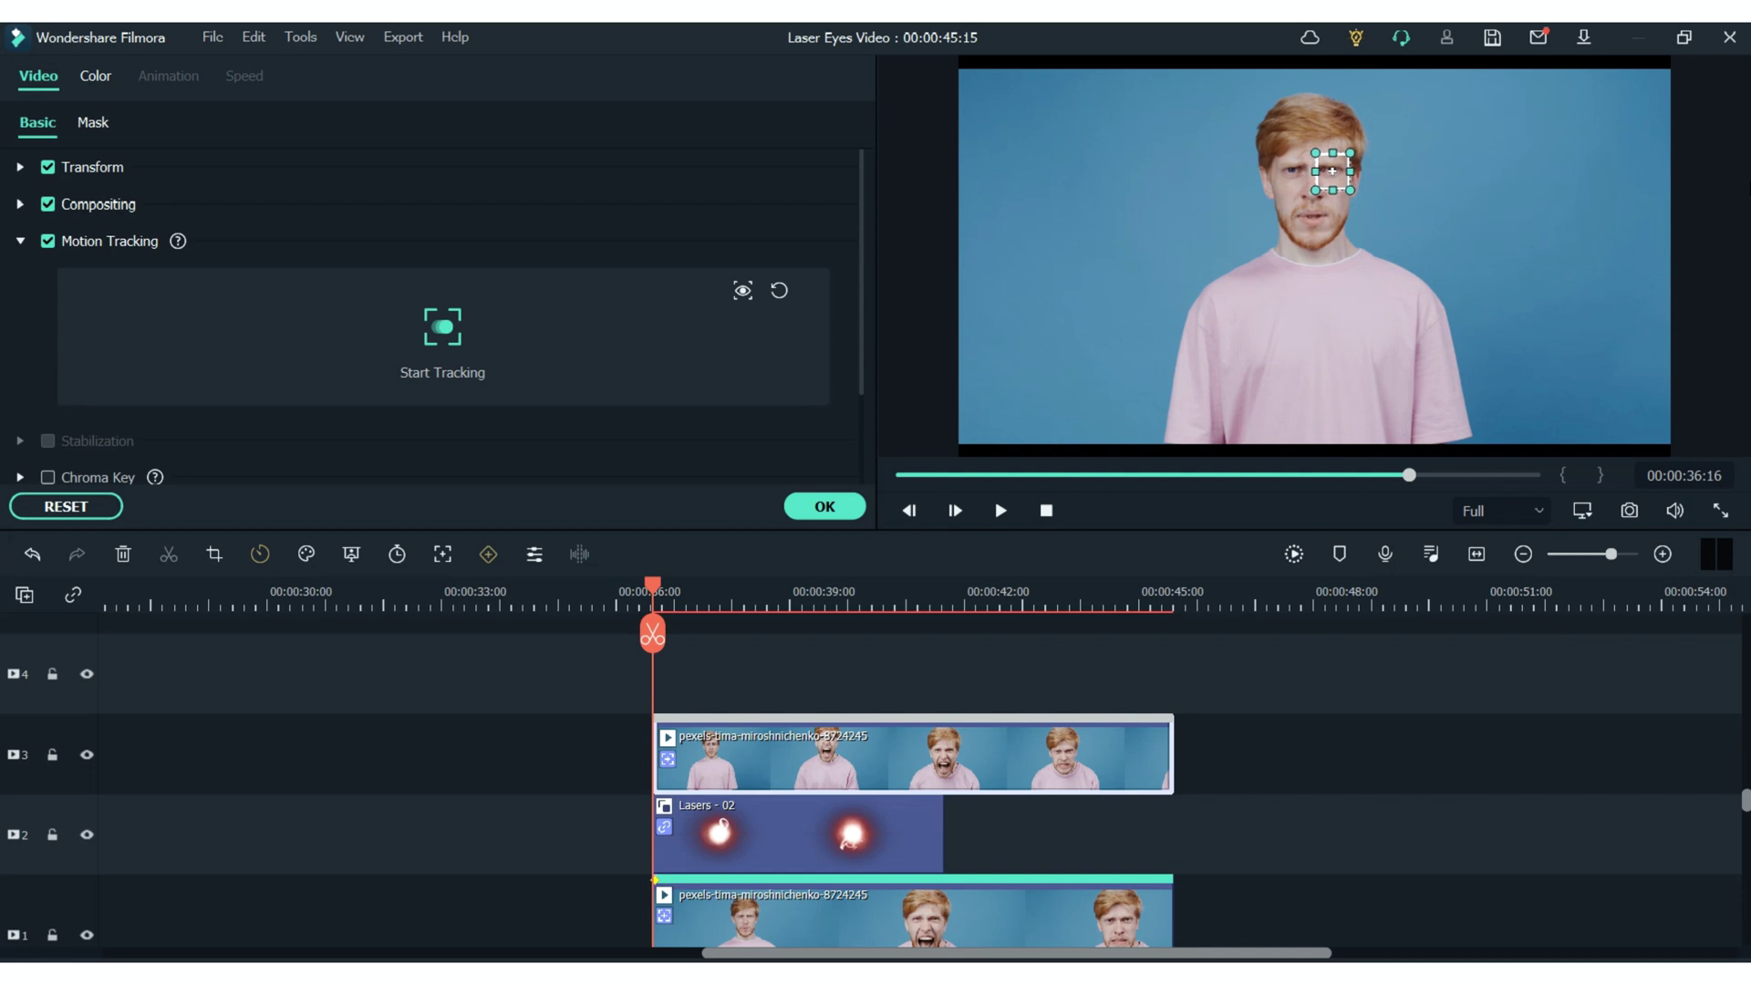
left_click(441, 327)
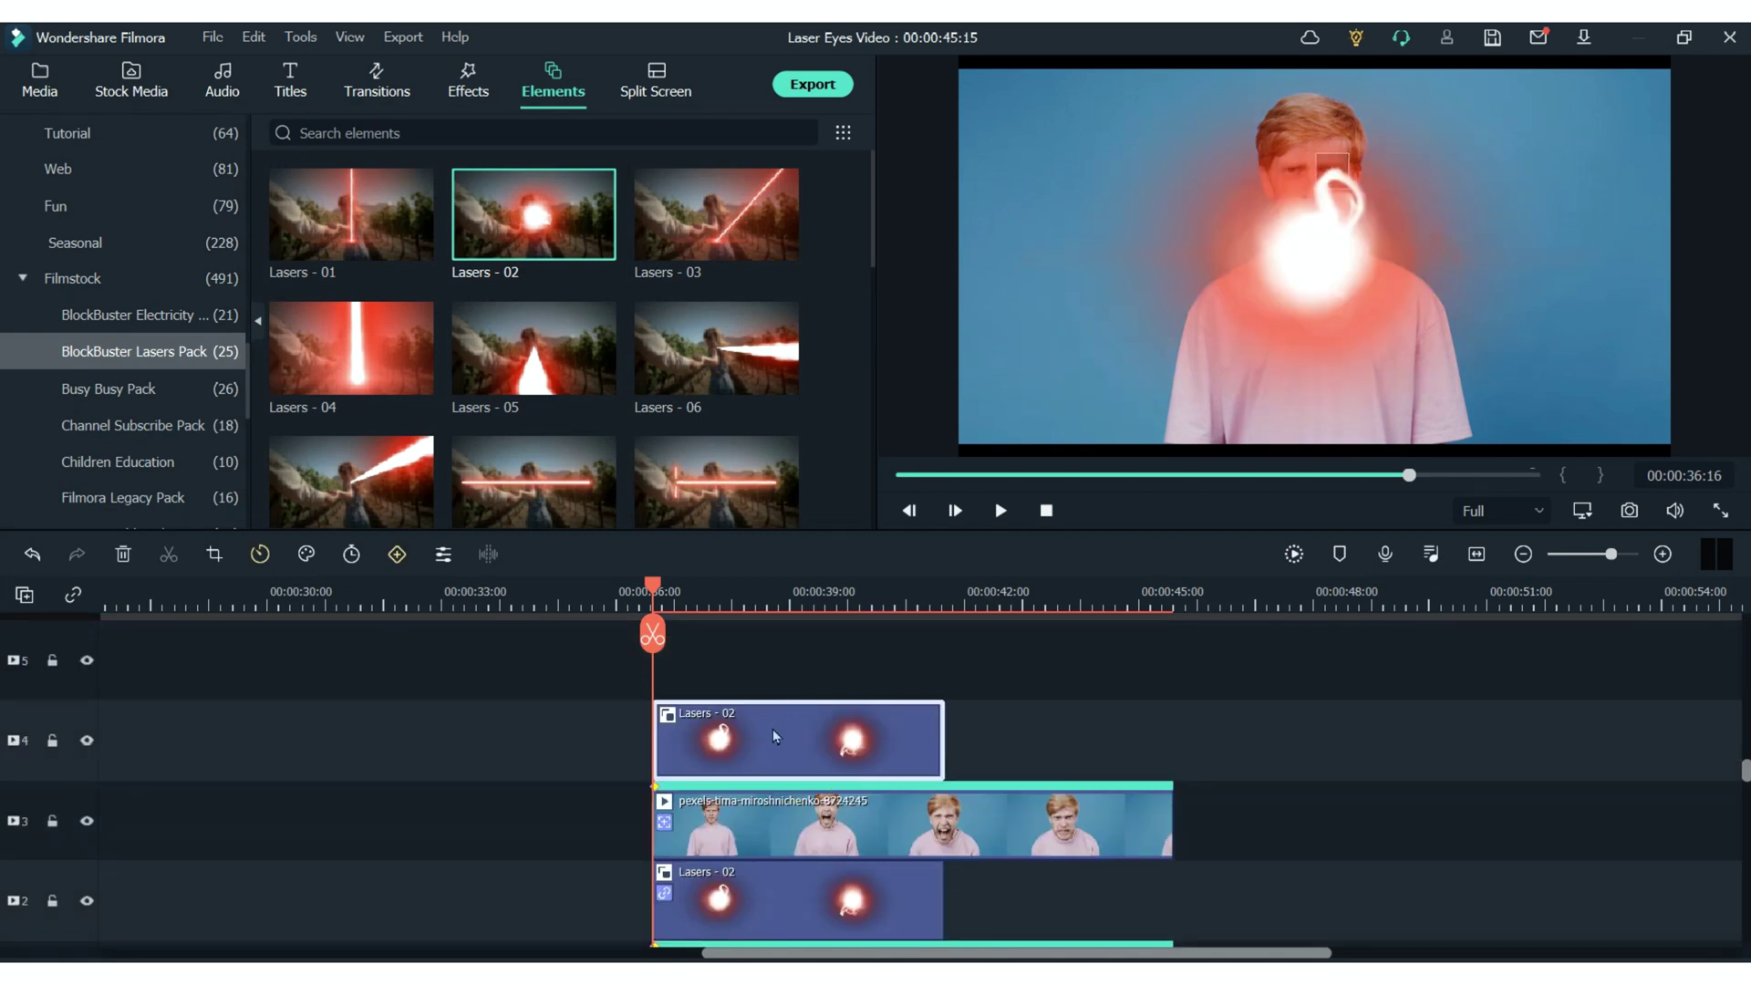
Step: Scale the second Lasers - 02 glow to 10% and move it onto the man's eye
double_click(773, 730)
left_click(580, 310)
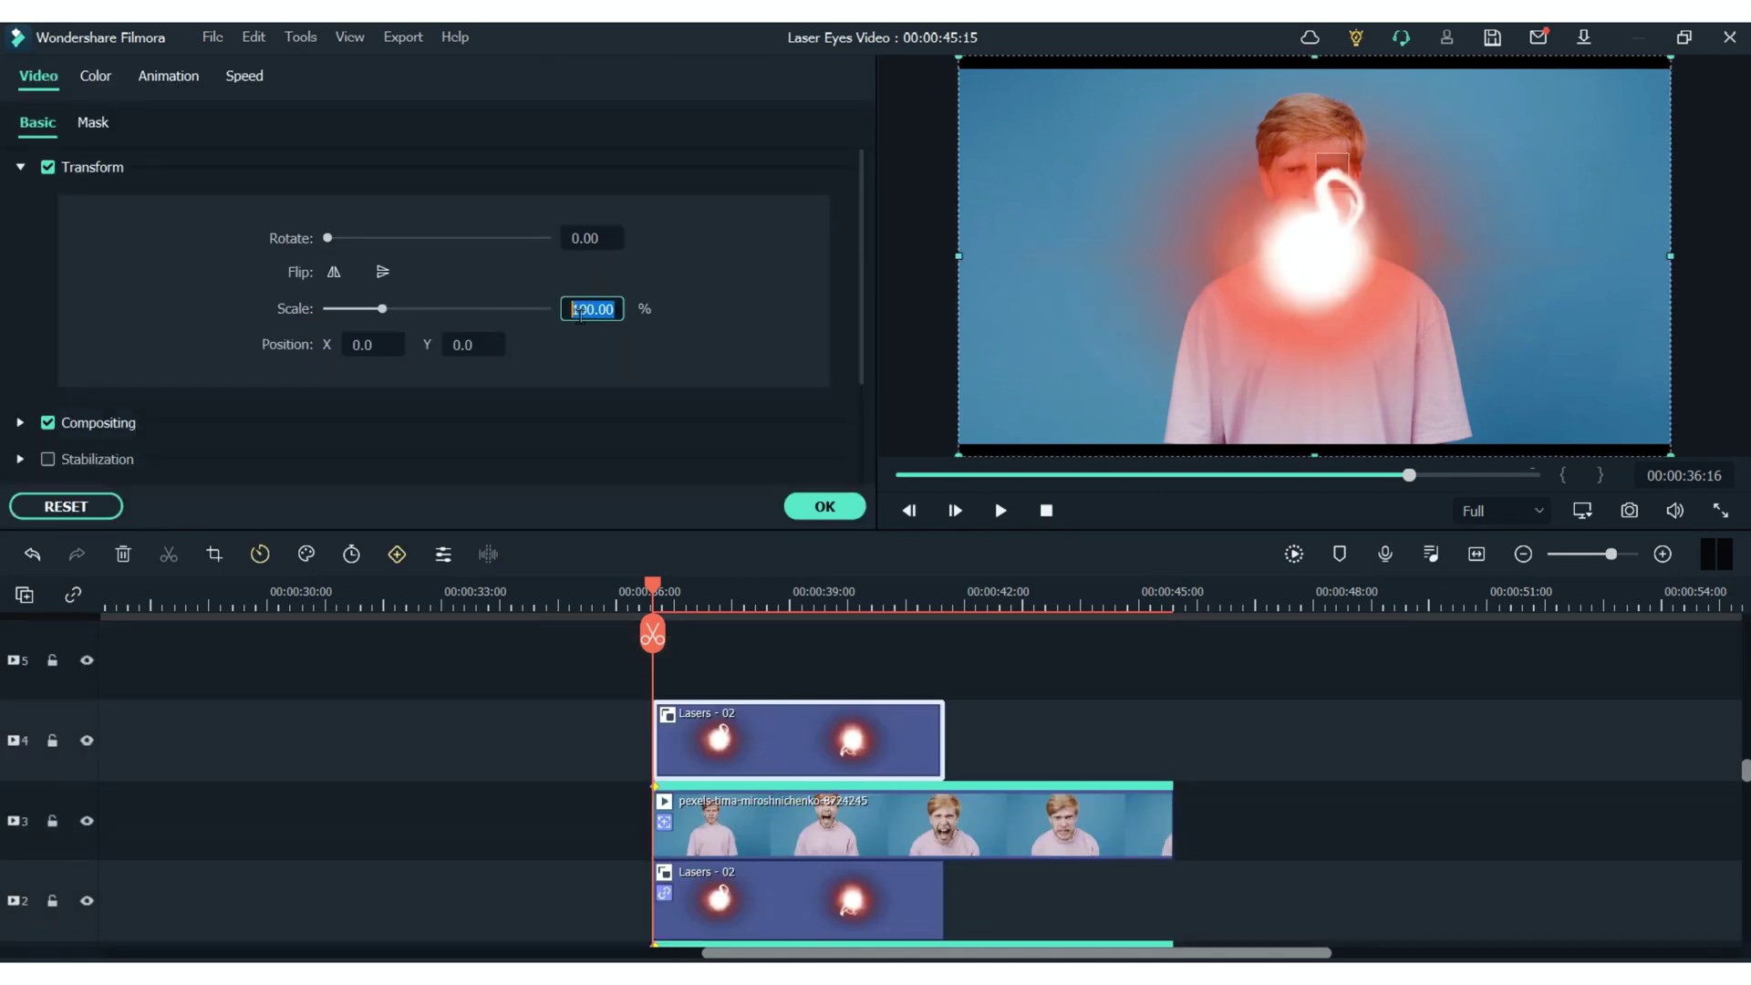
key("Return")
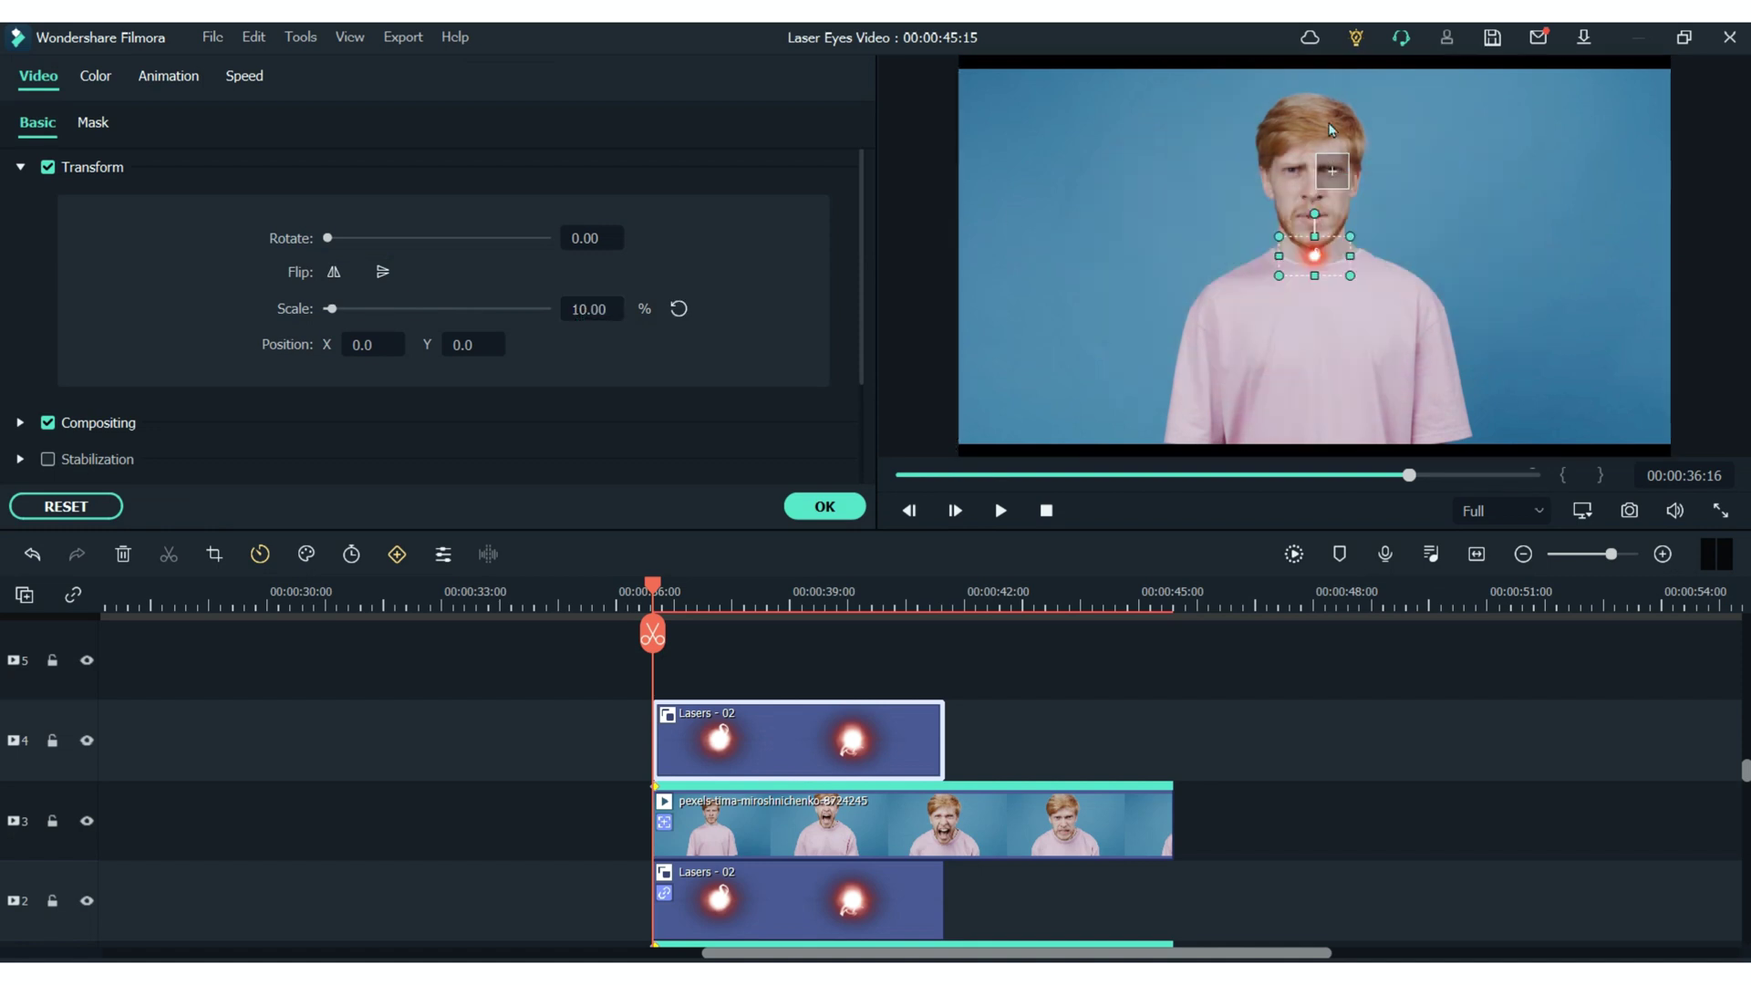
left_click_drag(1334, 189, 1333, 175)
Step: Attach Lasers - 02 to the man clip's eye track and confirm with OK
left_click(835, 833)
left_click(456, 377)
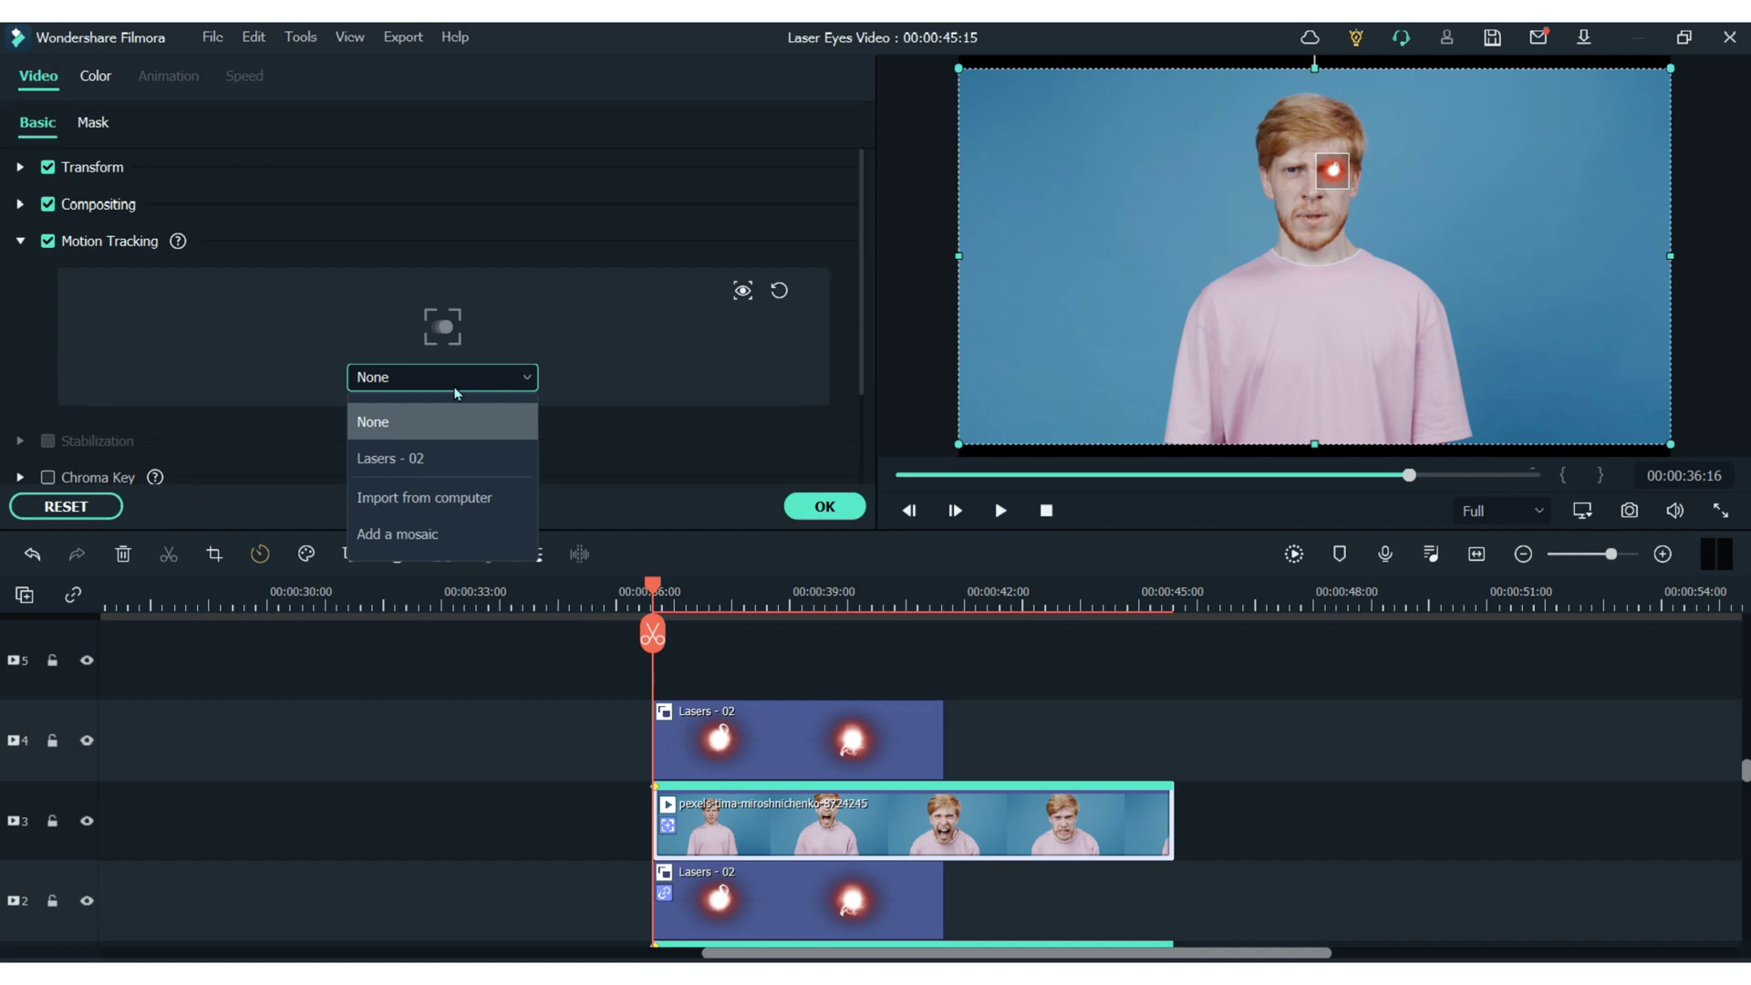
left_click(437, 453)
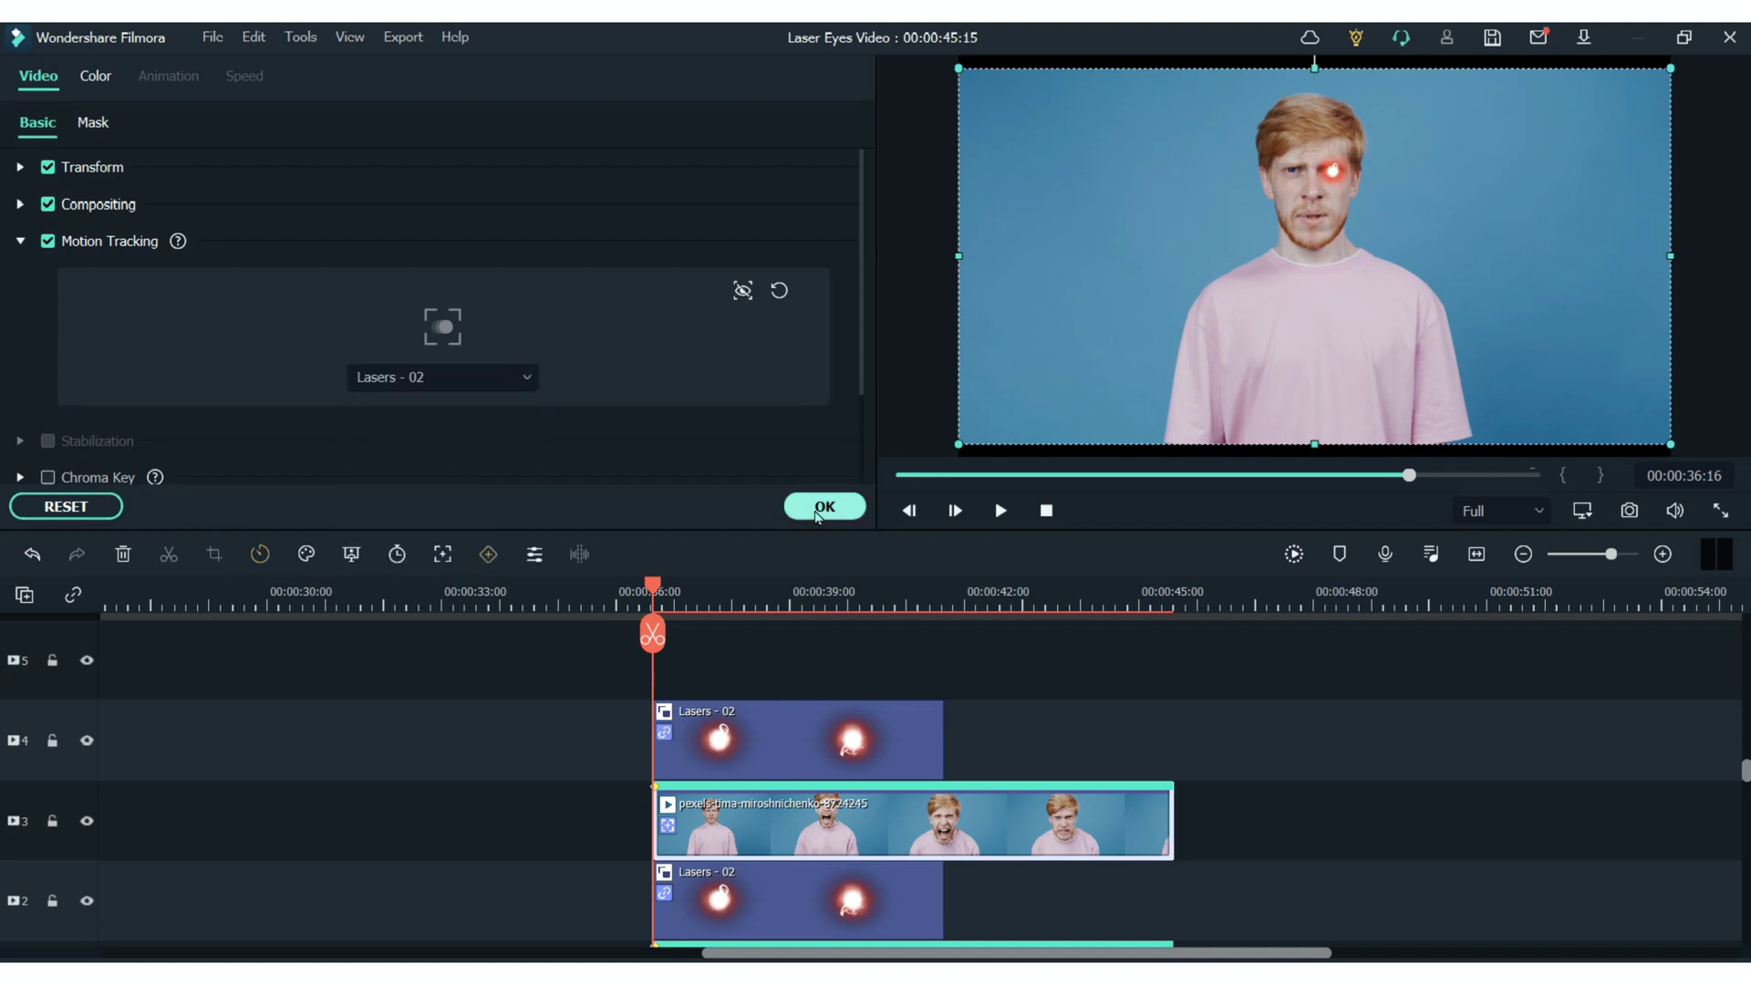
left_click(827, 507)
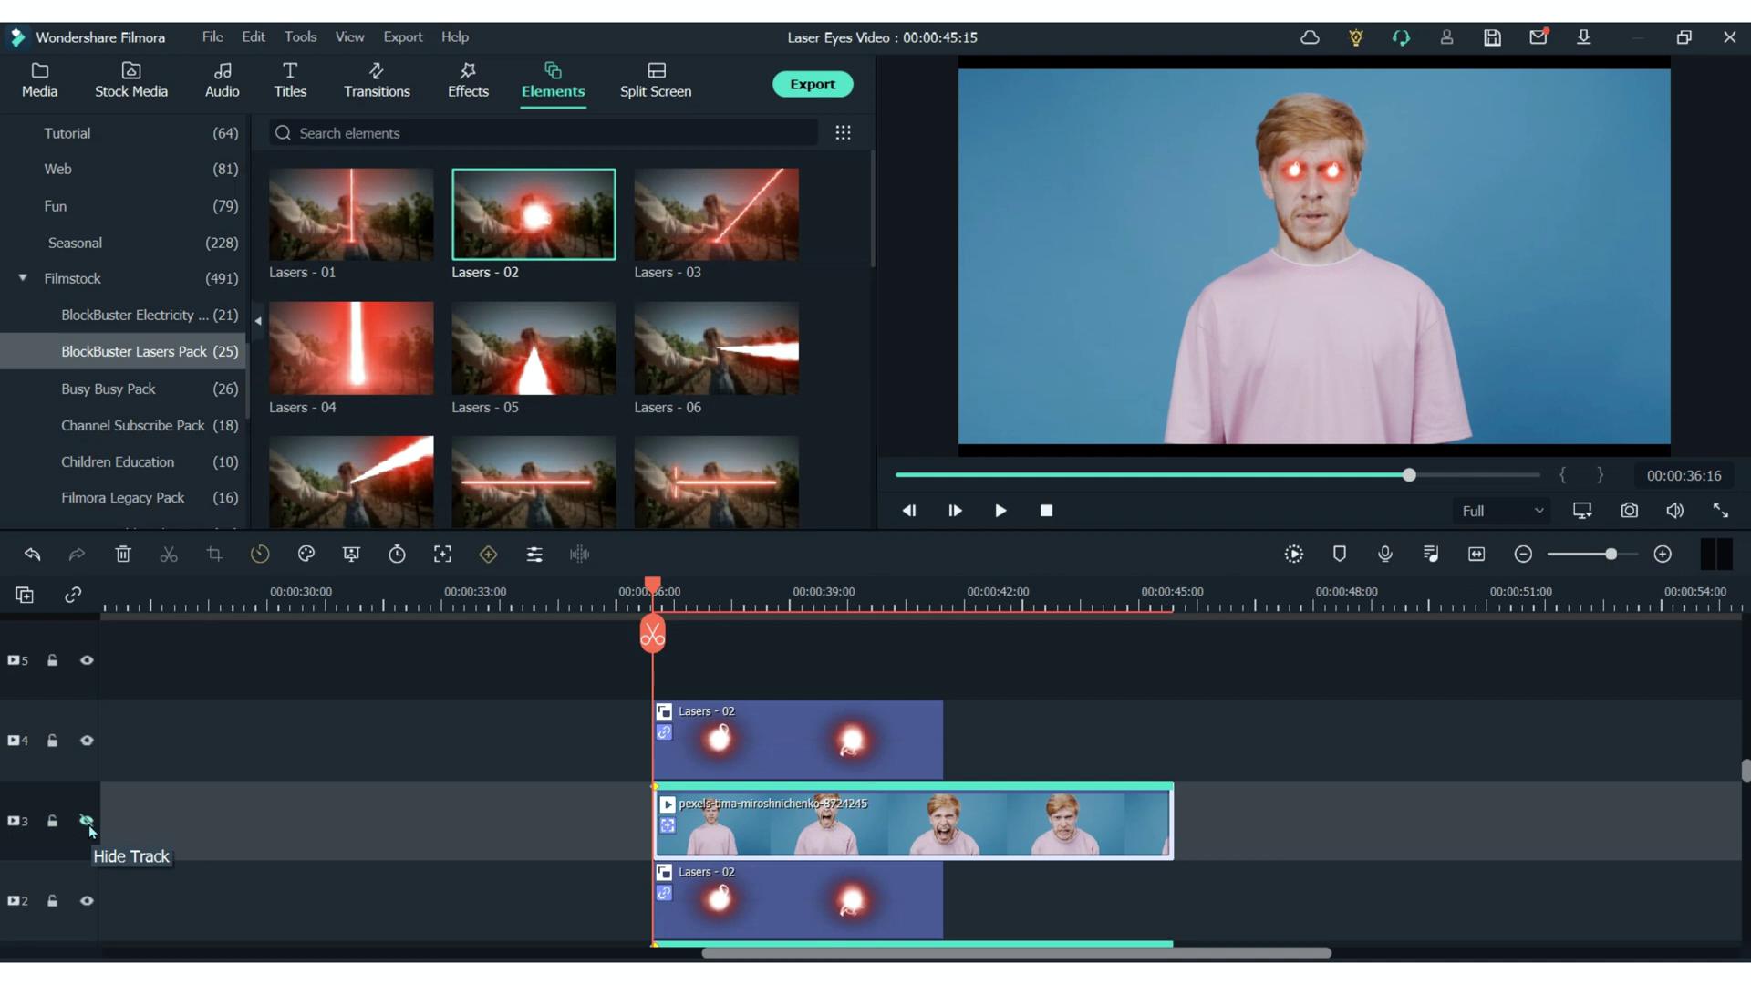
Step: Hide track 3 and play the clip to check both eyes glowing red
left_click(86, 821)
scroll(944, 858, "down", 1)
key("space")
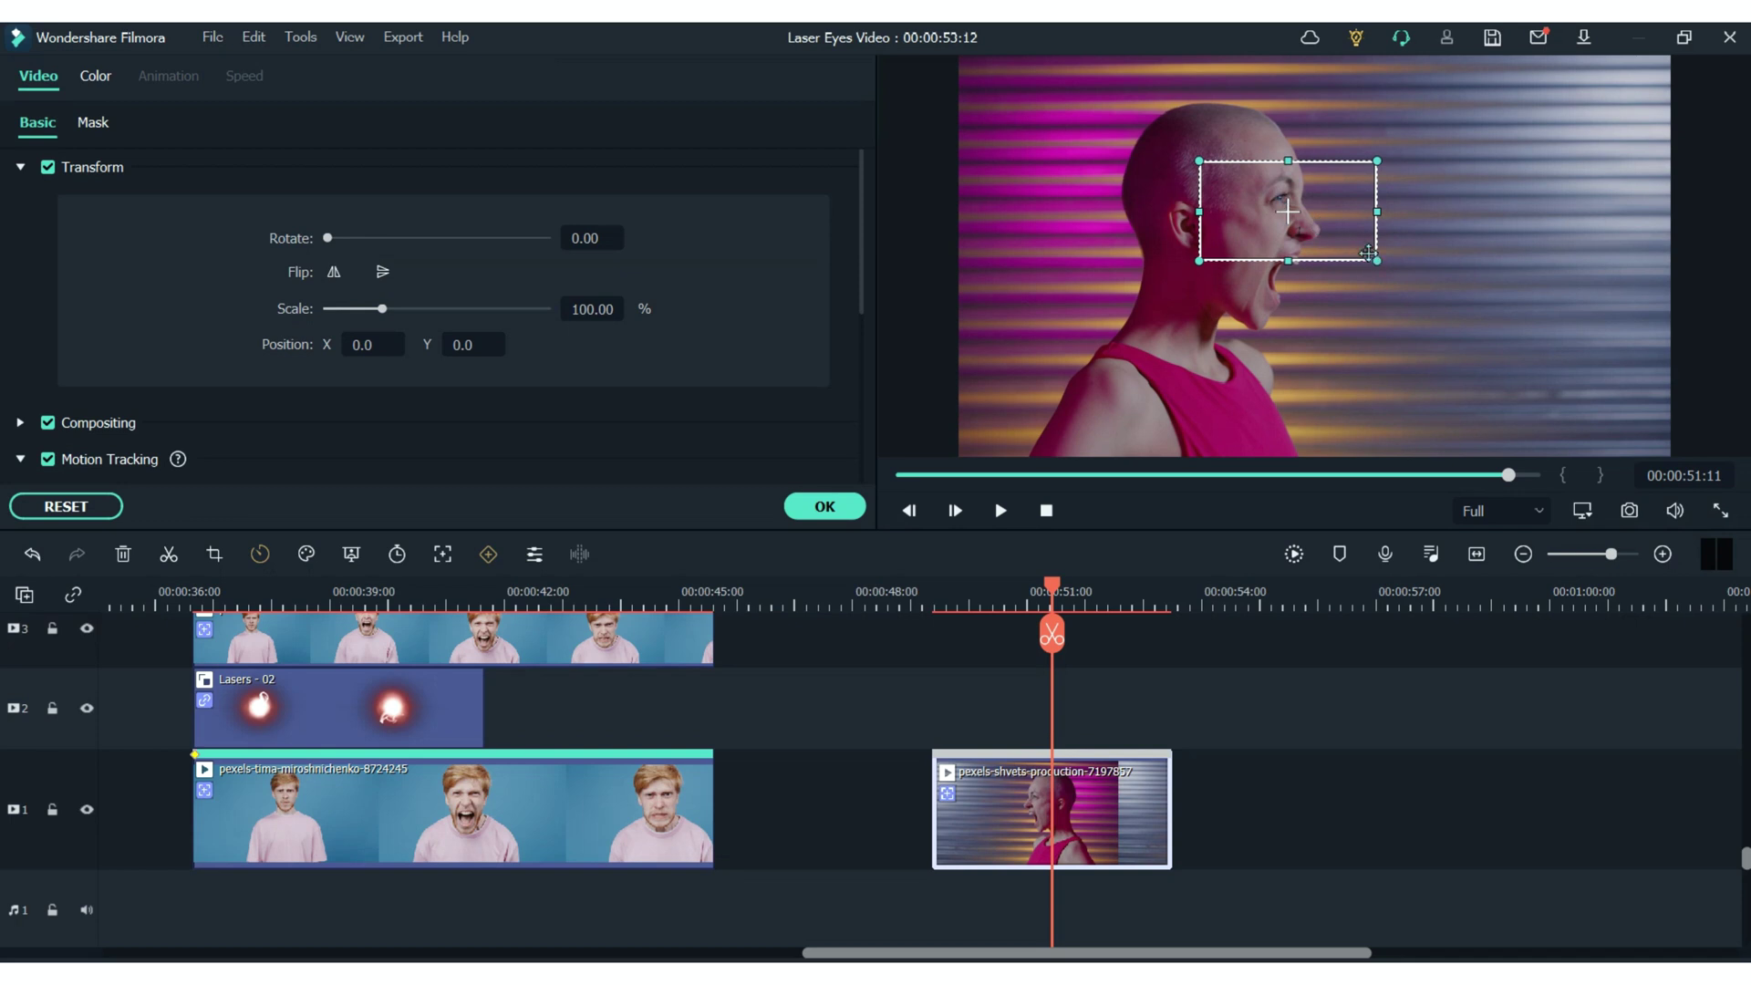
Step: Fit the tracking box over the woman's eye and track it through her clip
mouse_move(1368, 252)
left_mouse_down()
mouse_move(1348, 235)
mouse_move(1369, 255)
left_mouse_up()
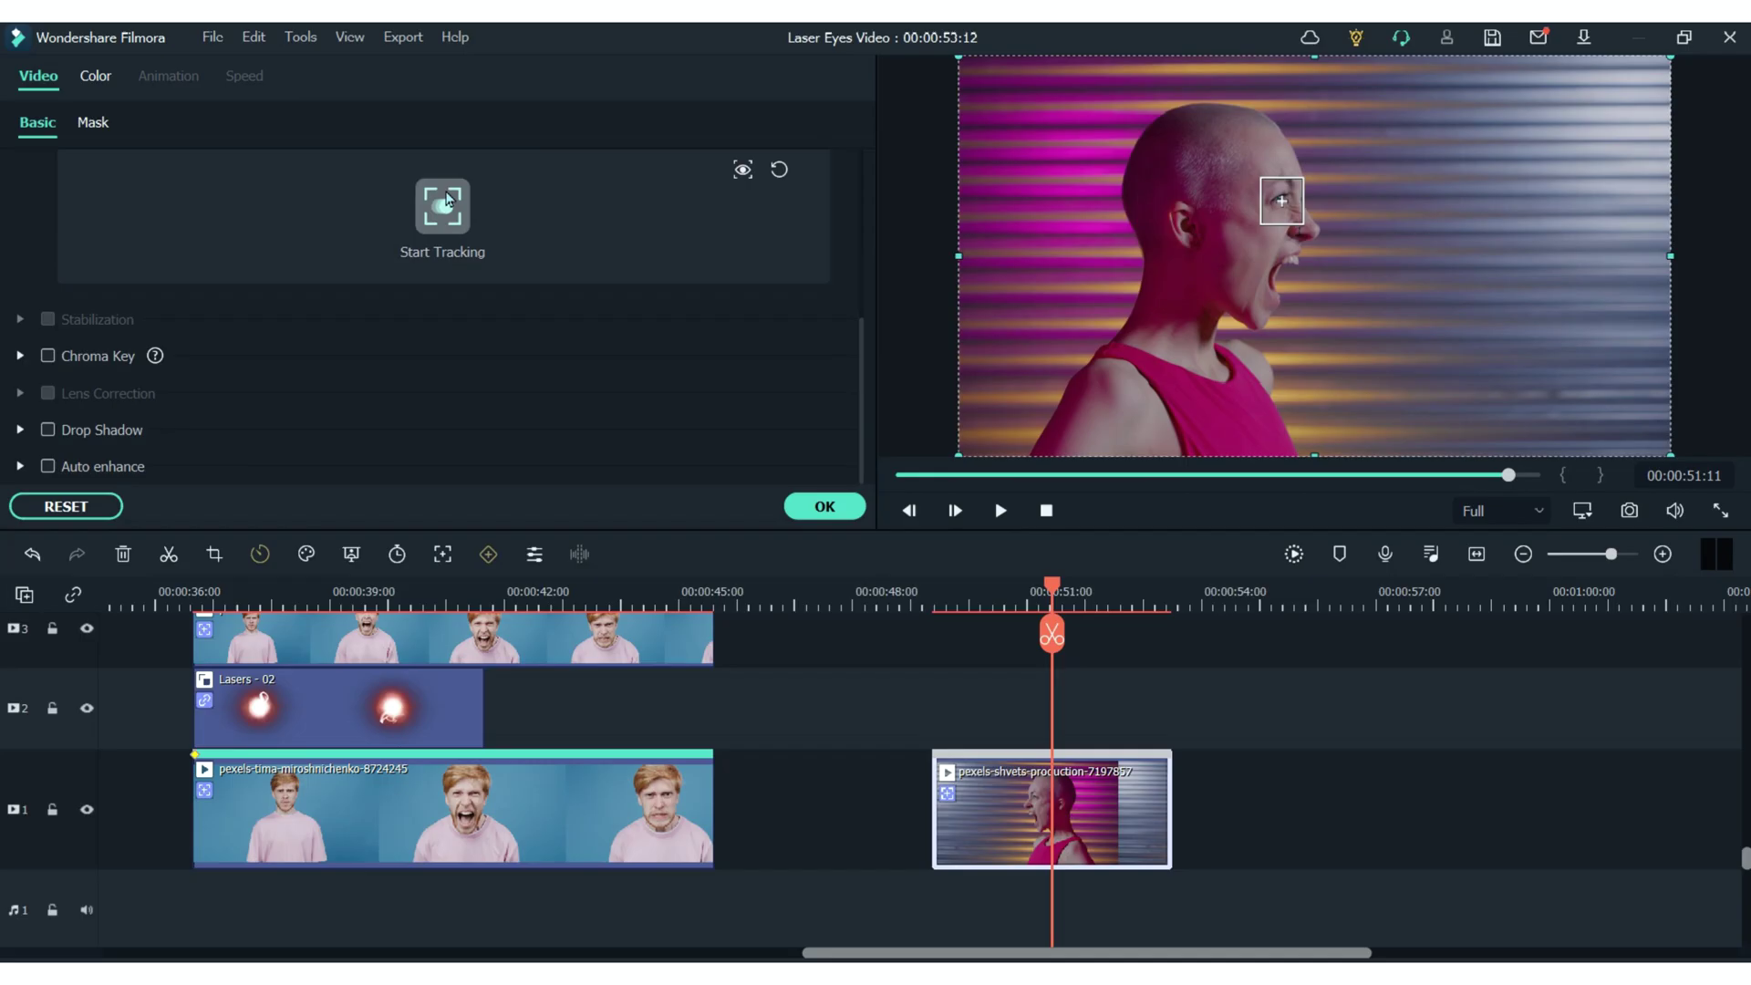
left_click(443, 204)
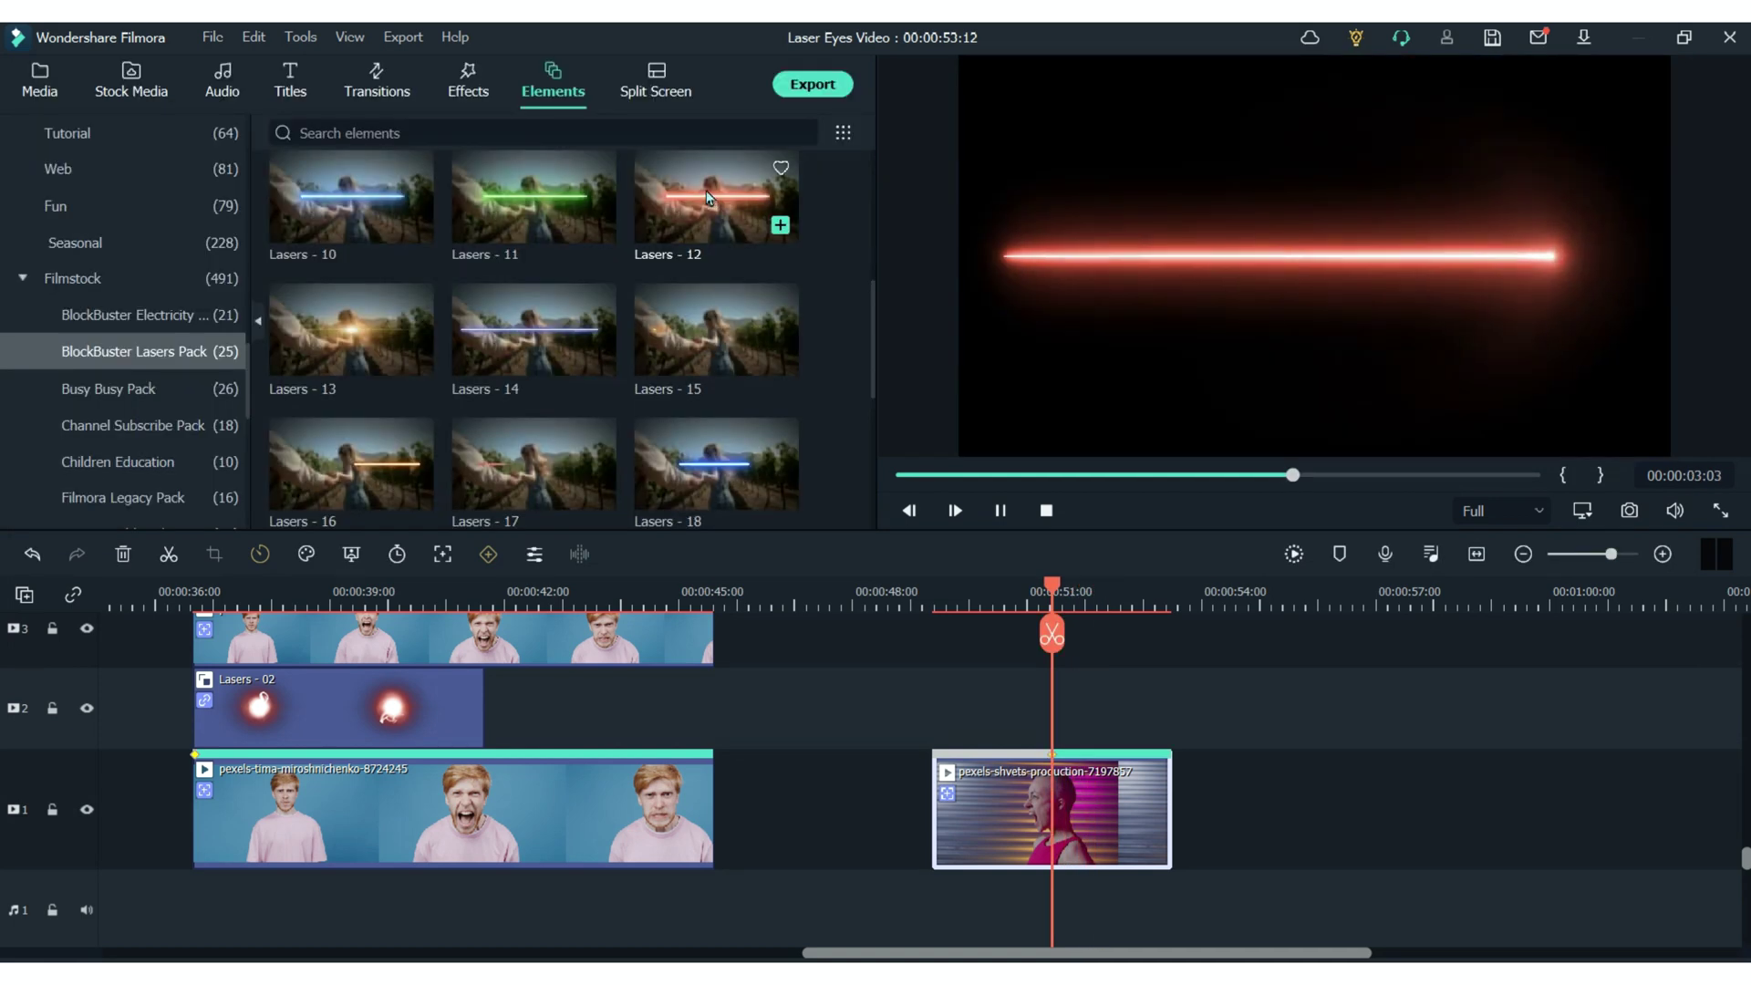
Step: Place the Lasers - 12 beam on track 2 starting at the woman's eye, then open her tracking element list
left_click(716, 196)
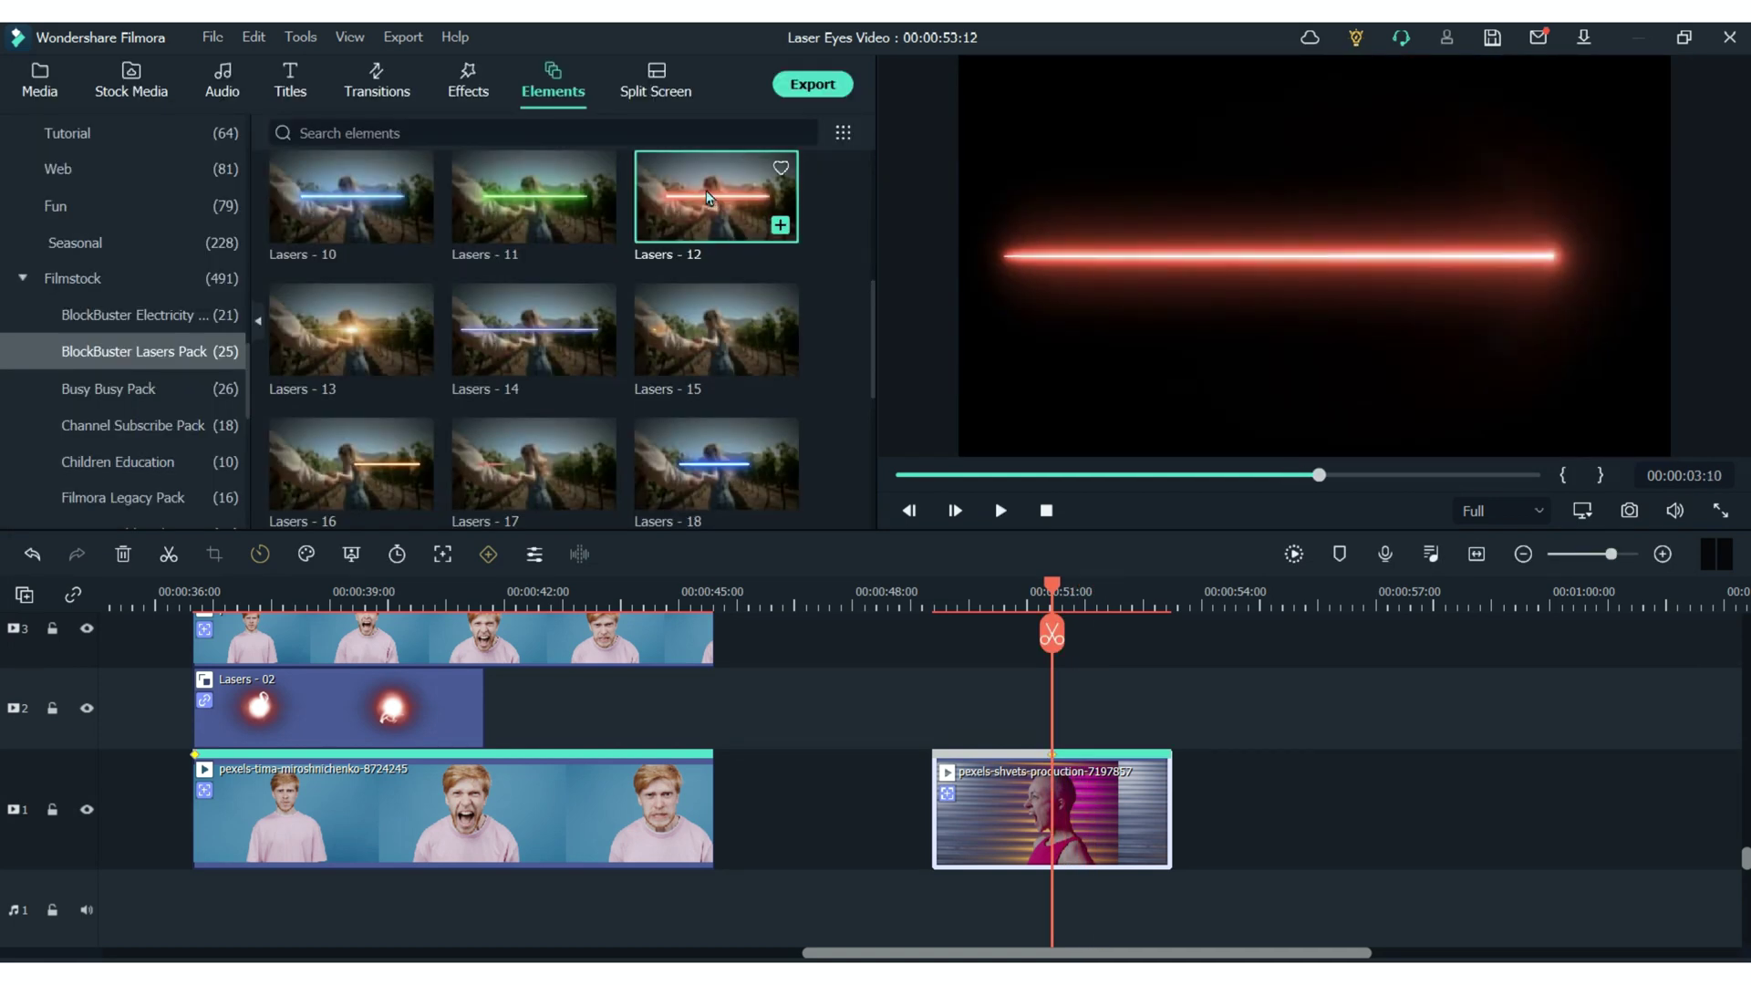
left_click_drag(915, 536, 930, 718)
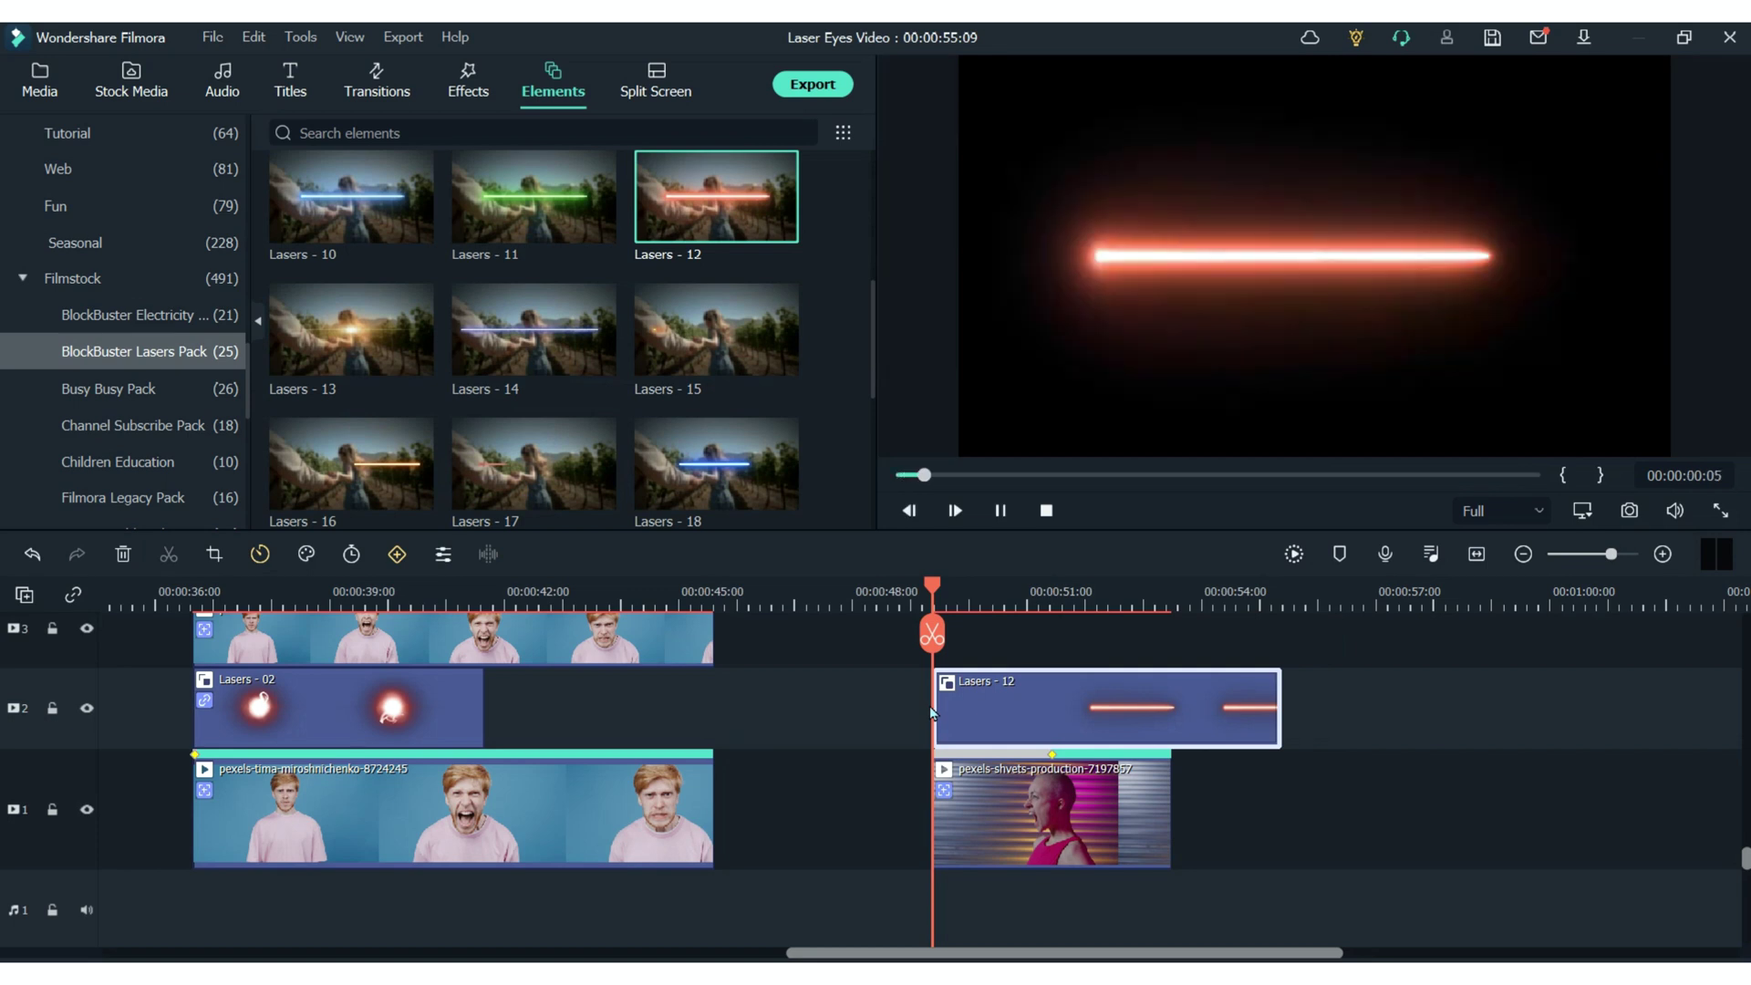
double_click(959, 711)
mouse_move(1412, 189)
left_mouse_down()
mouse_move(1454, 191)
mouse_move(1433, 195)
left_mouse_up()
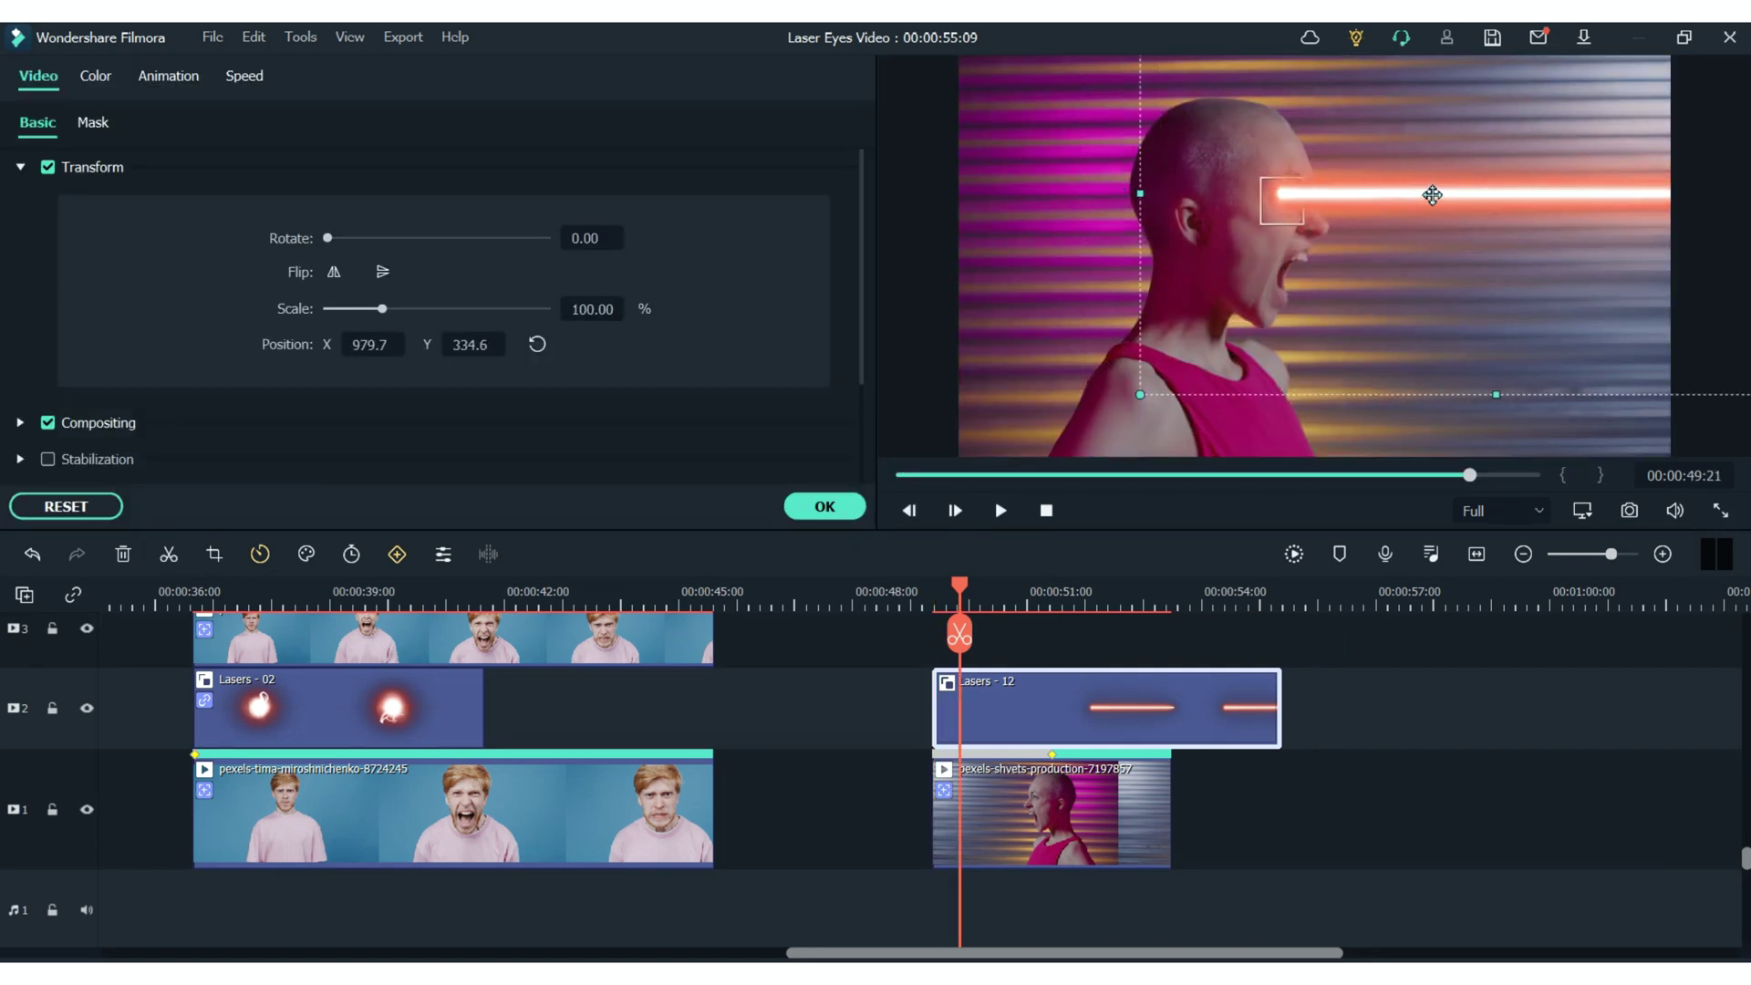
left_click(825, 506)
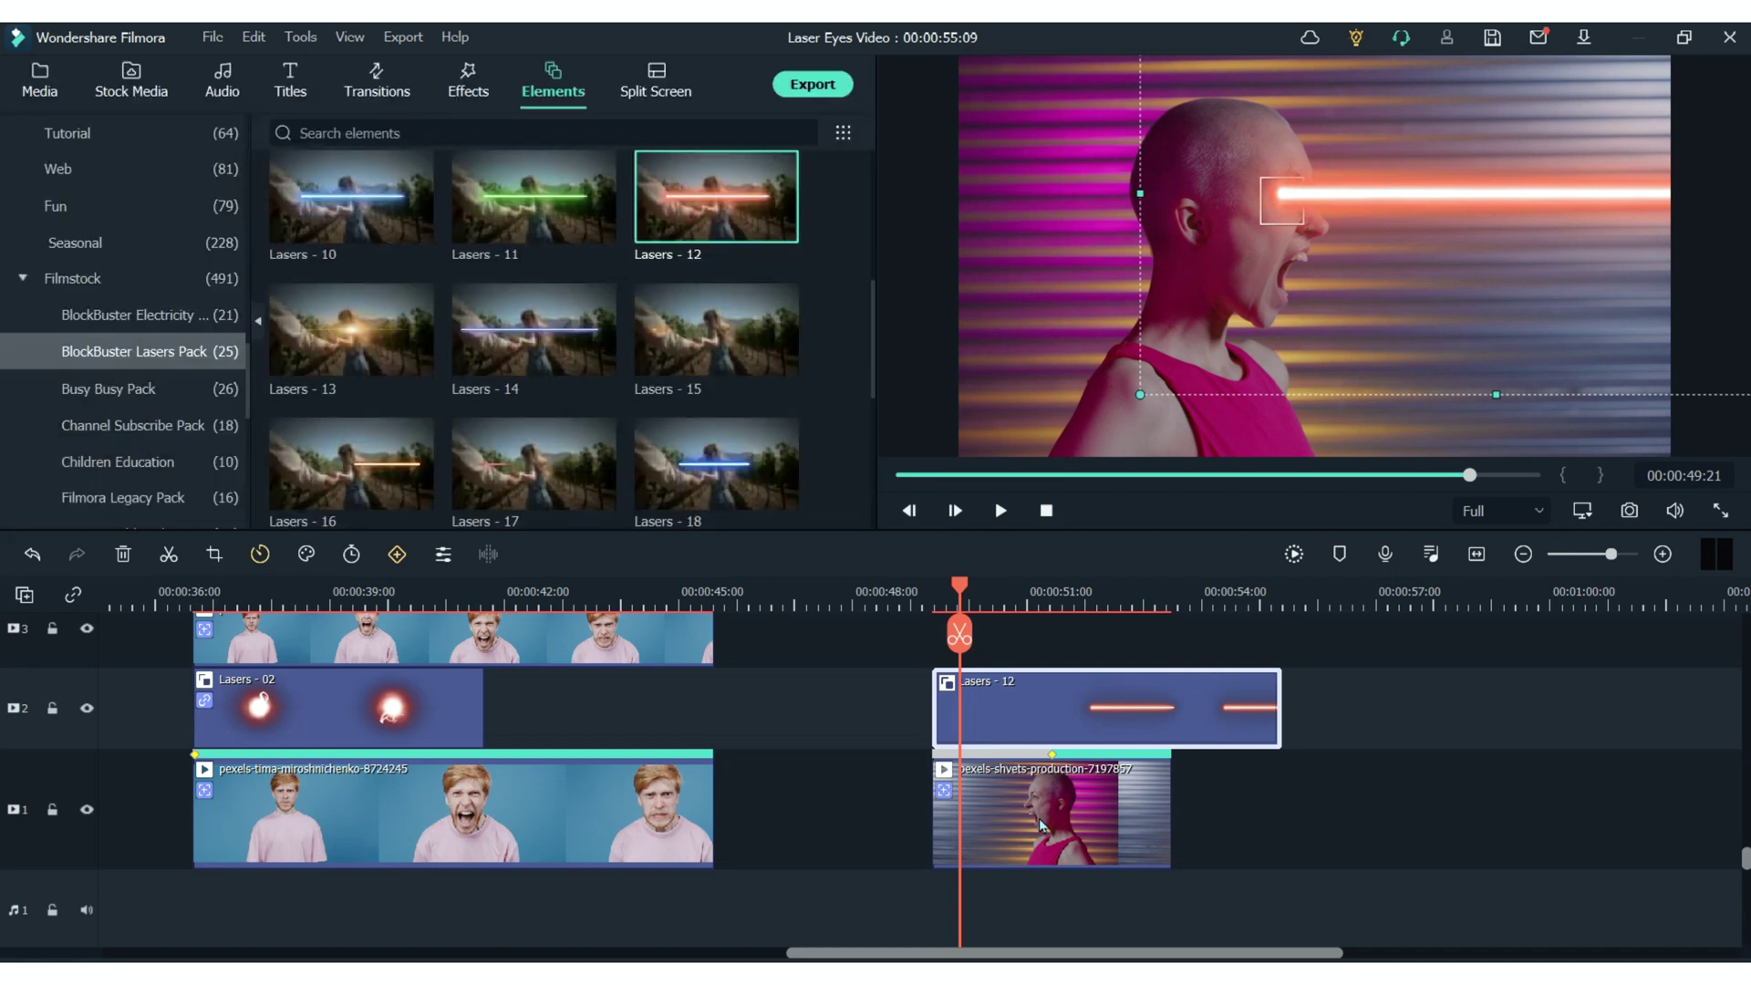
double_click(1038, 819)
left_click(491, 315)
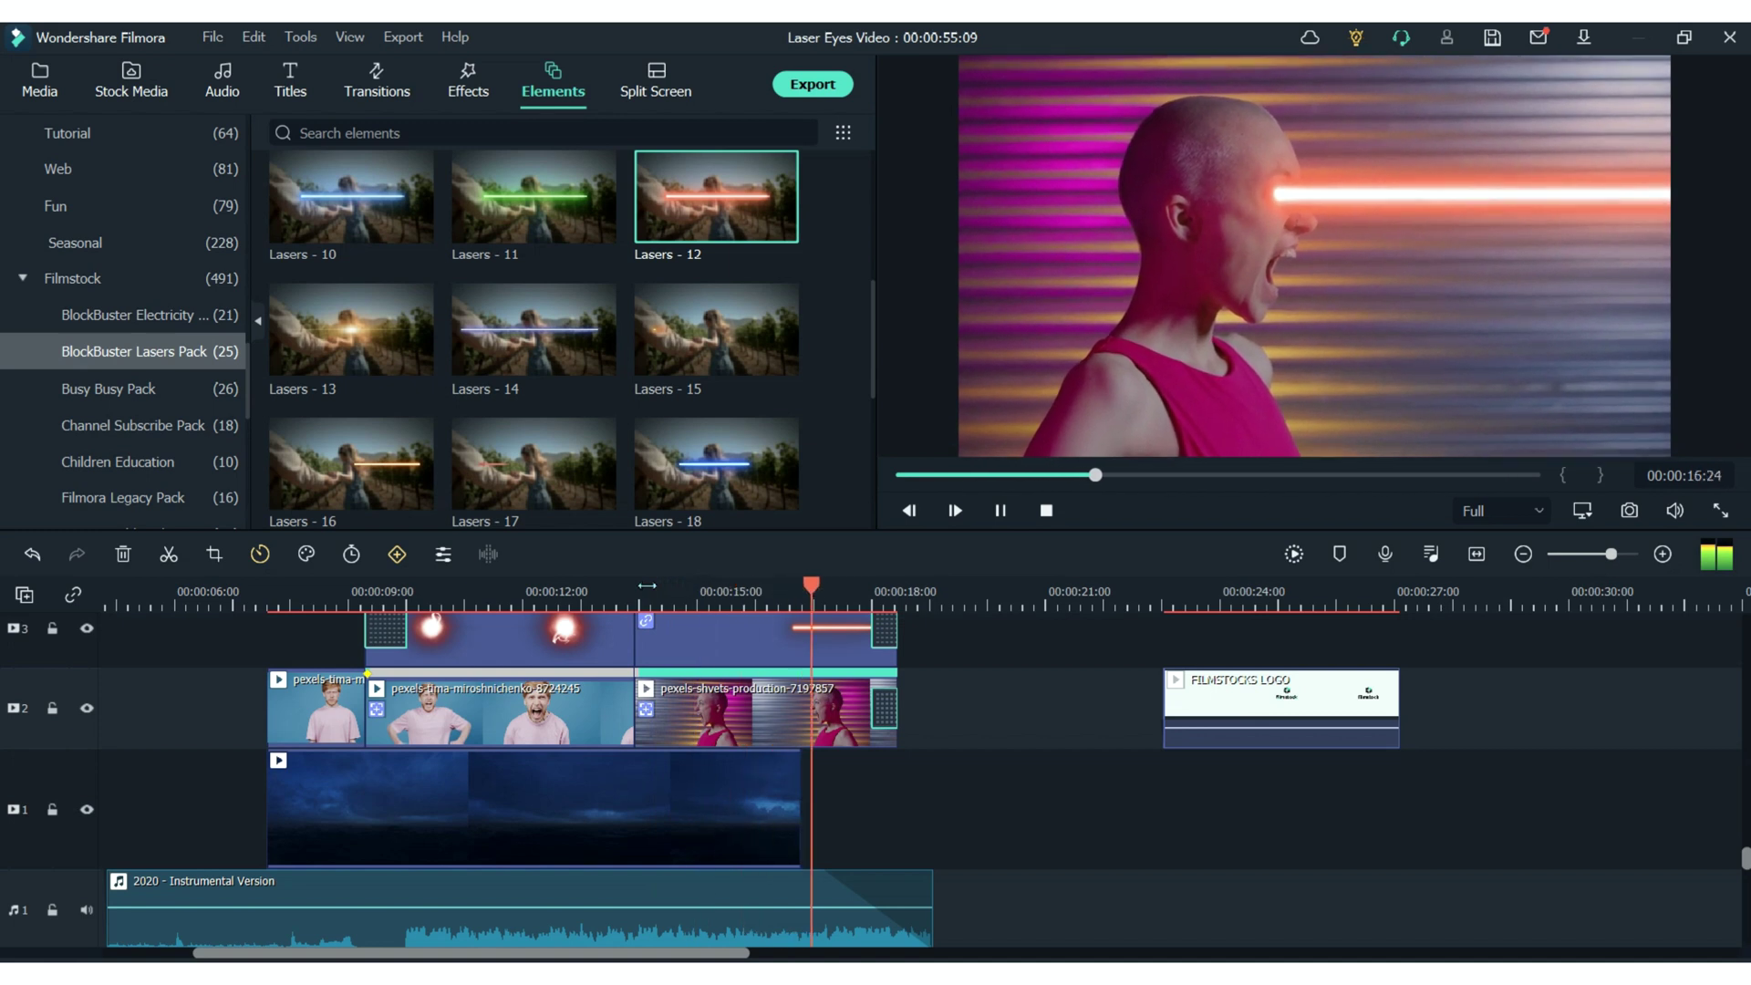
Step: Stop playback after reviewing the Lasers - 12 beam firing from the woman's eye
key("space")
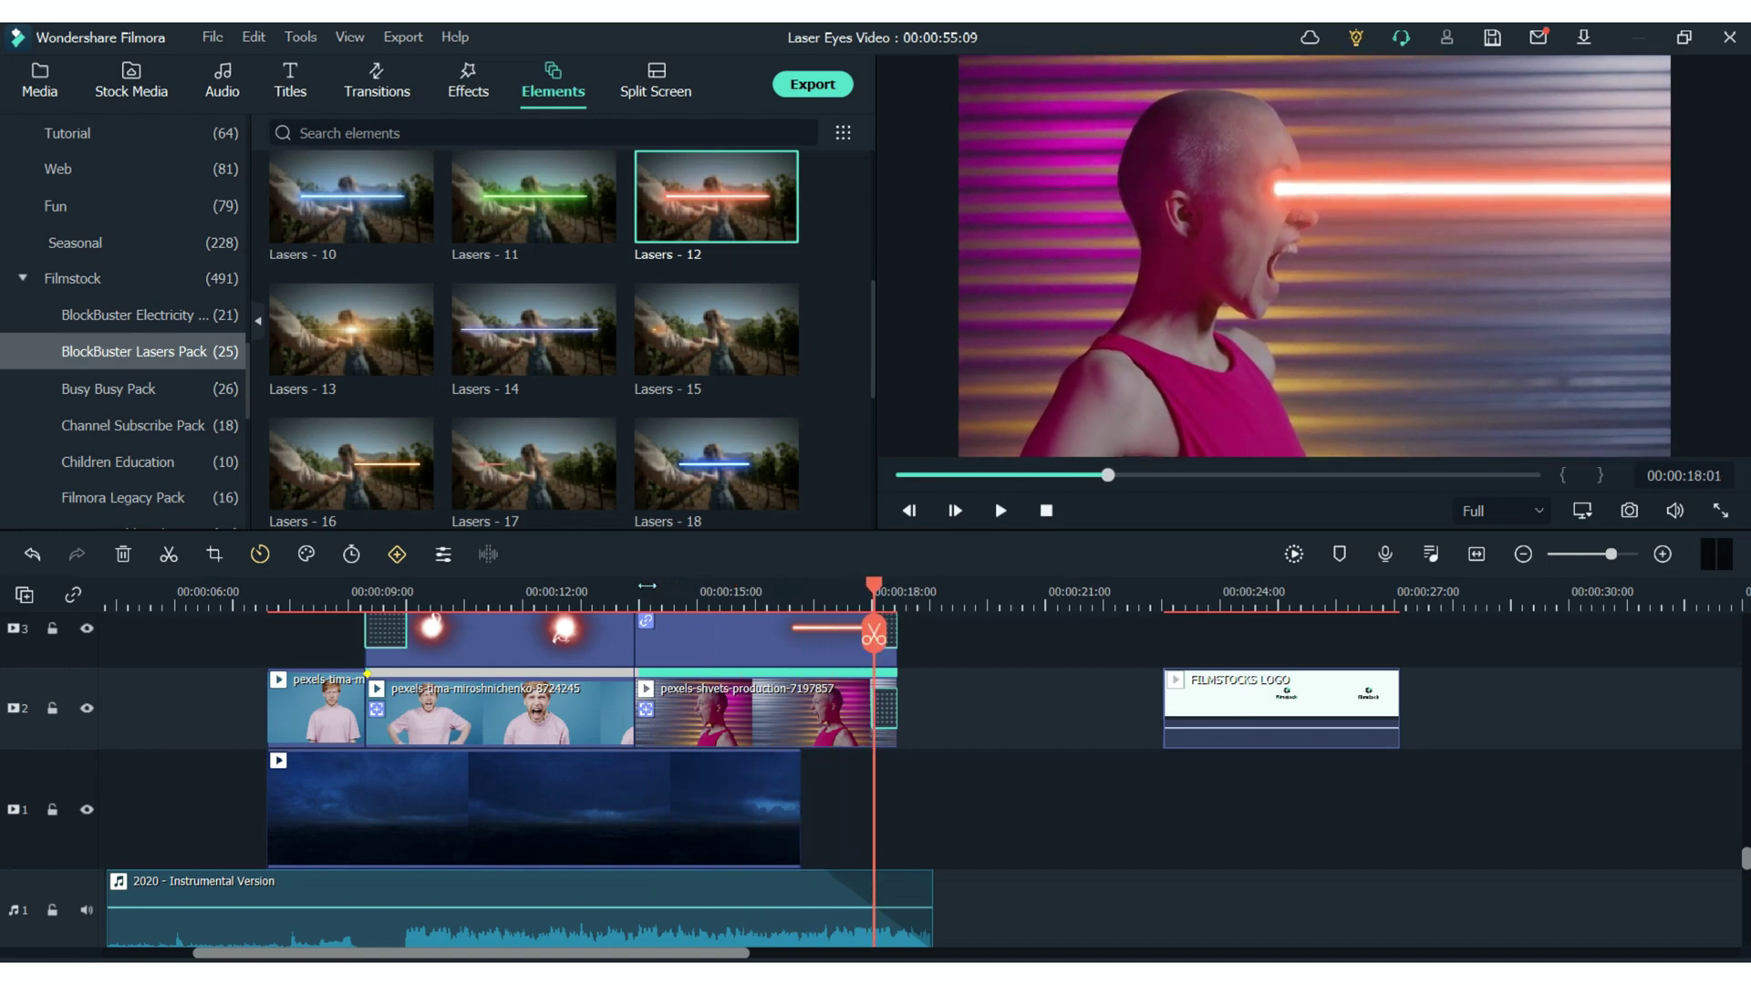